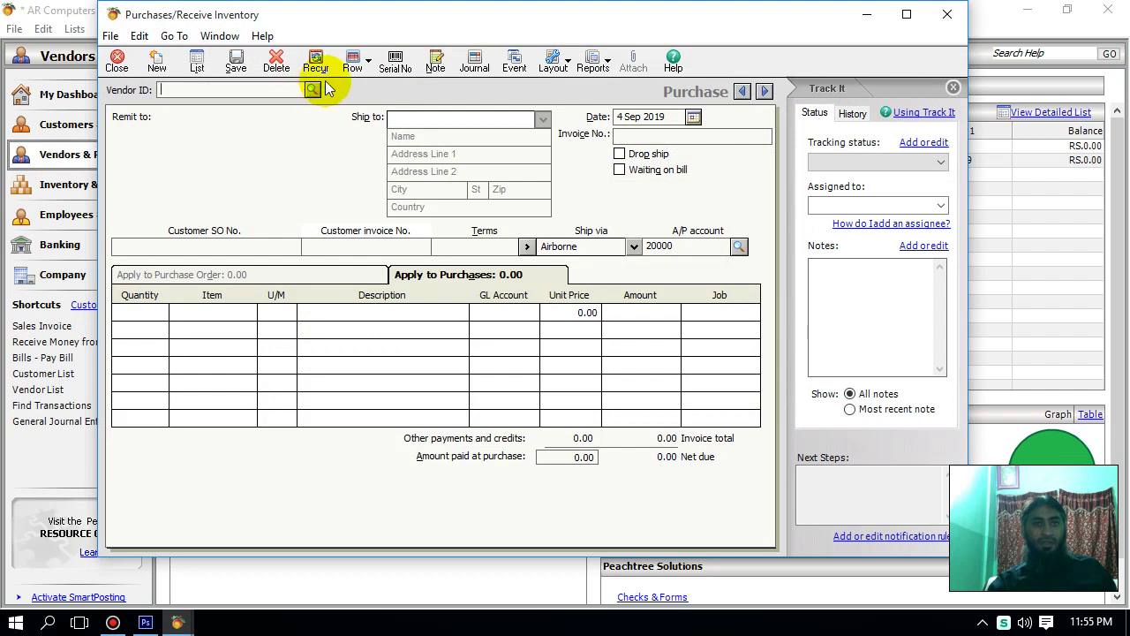
- Select Ghazi Foundation as the purchase's vendor and set the invoice number to 5
left_click(313, 89)
double_click(218, 106)
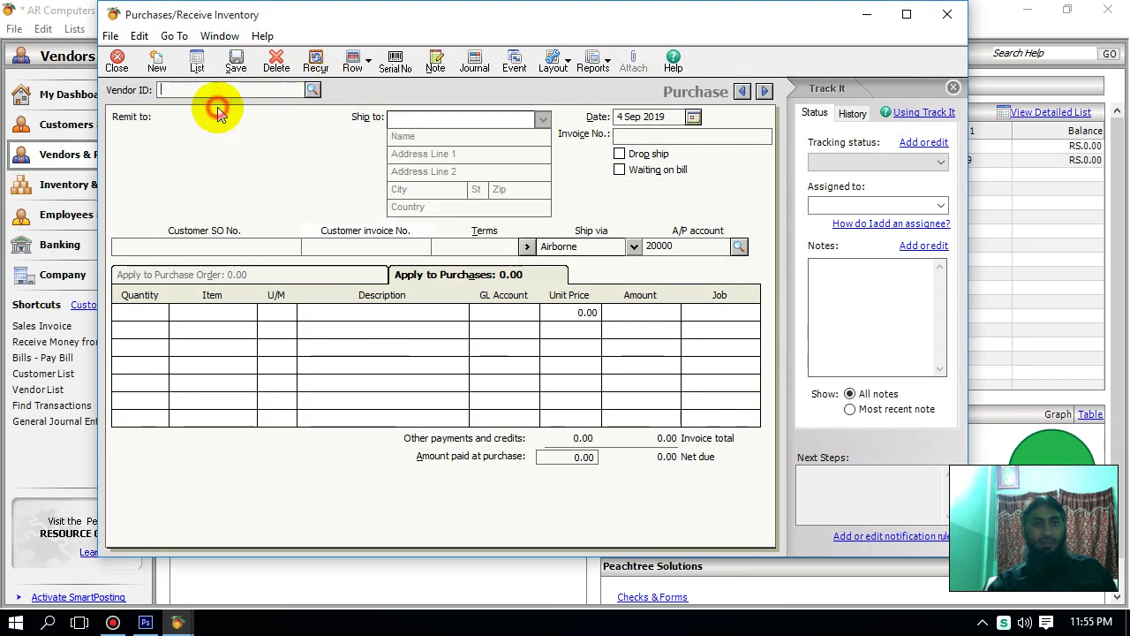
left_click(629, 135)
type("5")
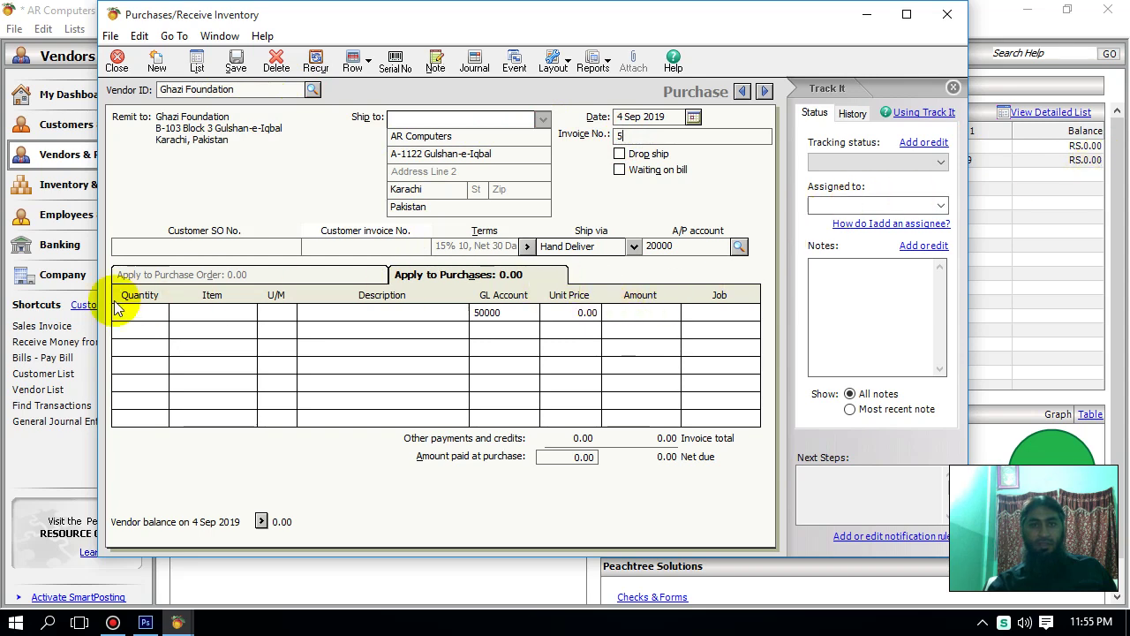
- Add the USB item to the first line of the purchase
left_click(236, 313)
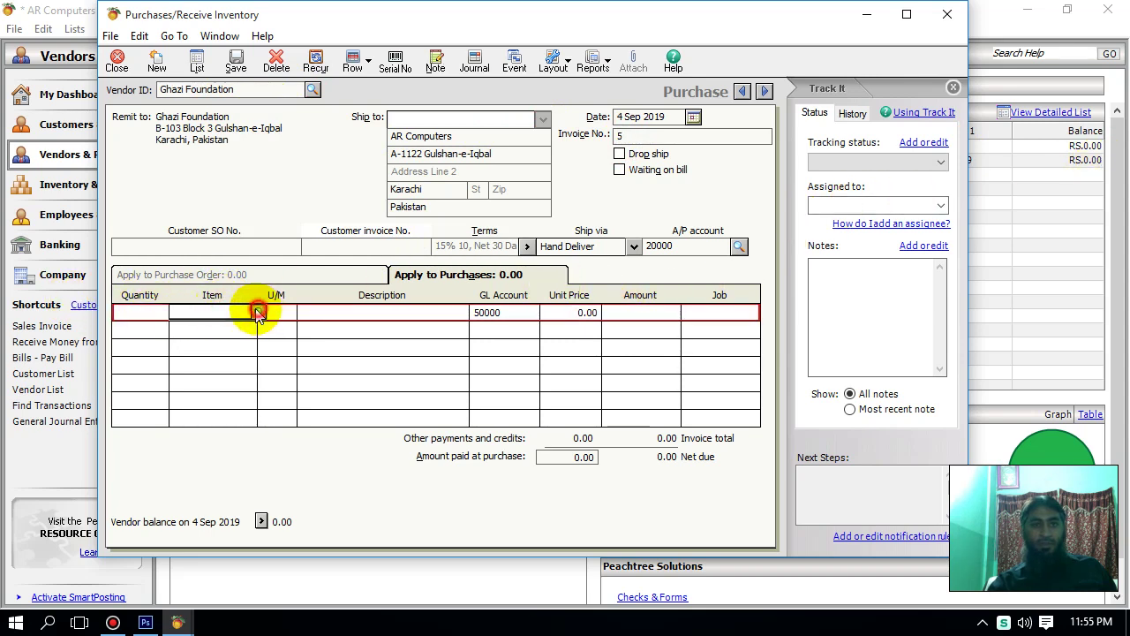
left_click(258, 312)
scroll(256, 372, "down", 5)
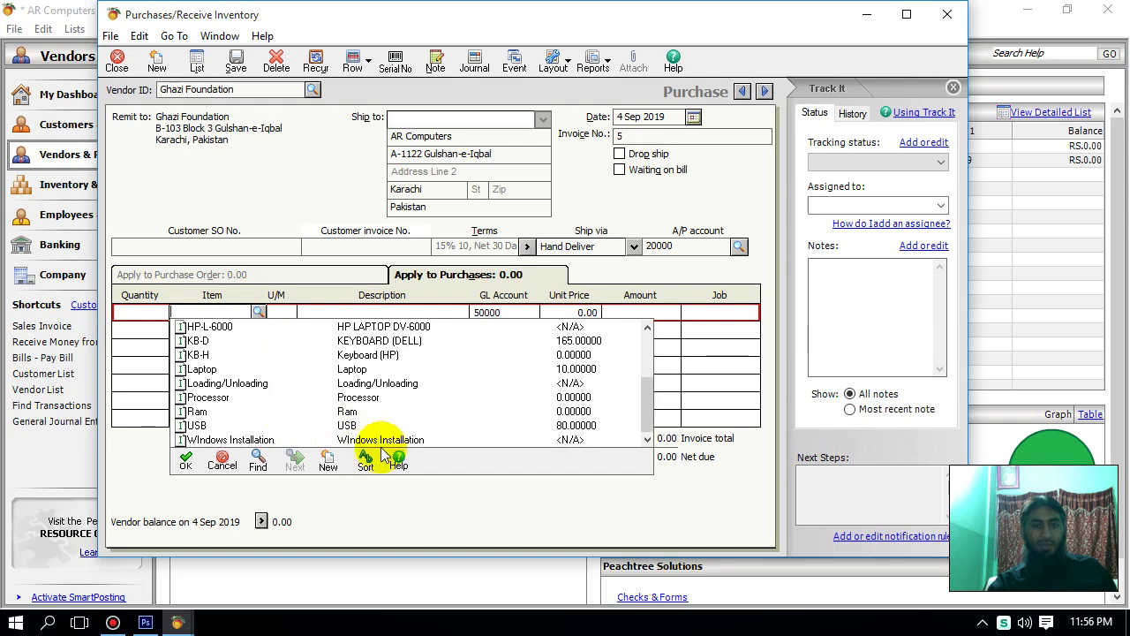
double_click(349, 425)
- Try quantities of 20 and 150 on the USB line
left_click(152, 314)
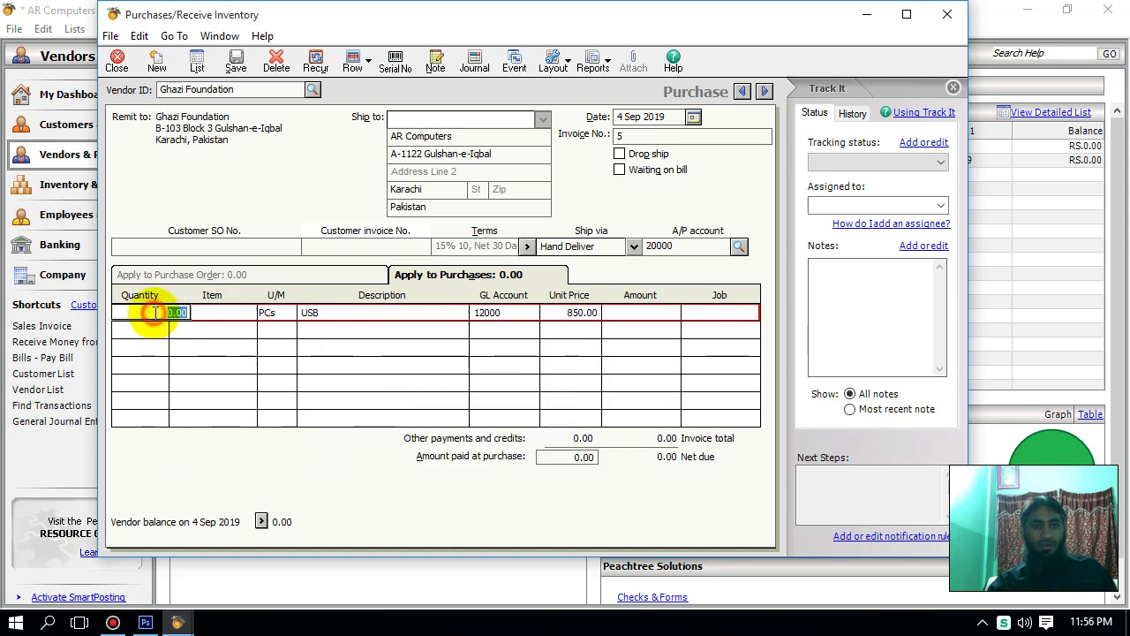
type("2")
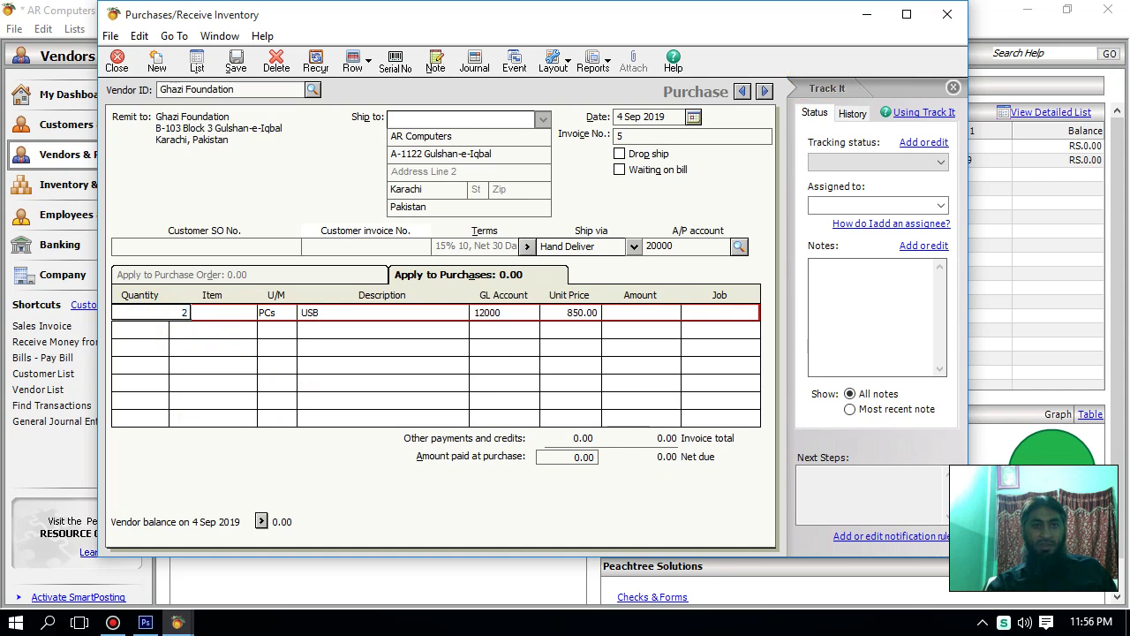
type("0")
left_click(658, 313)
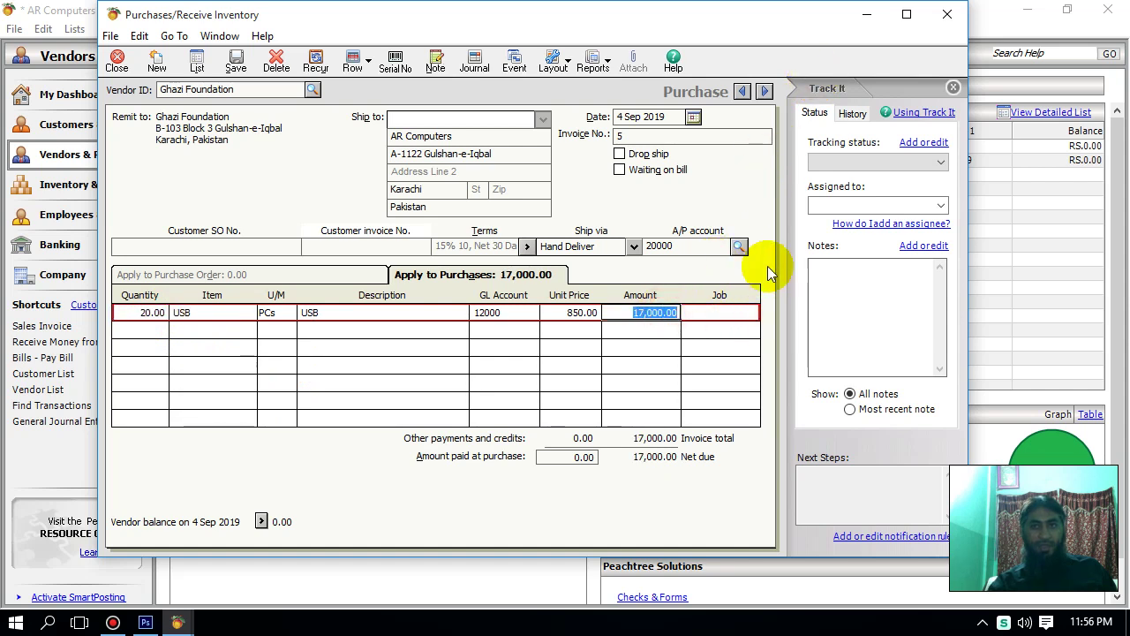
left_click(151, 312)
type("150")
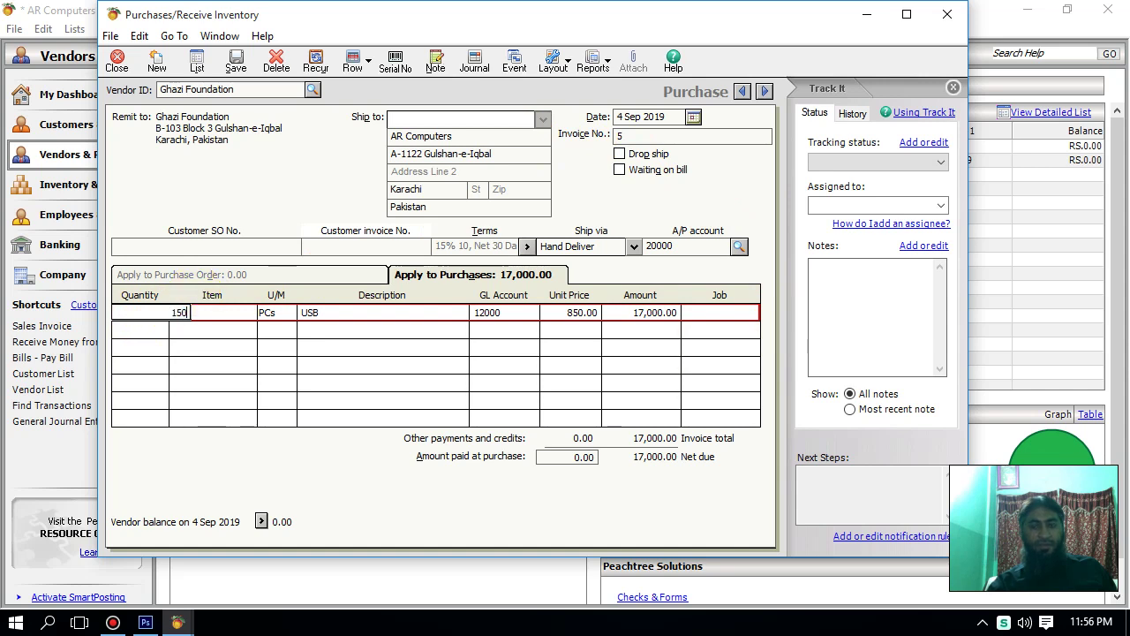
left_click(535, 312)
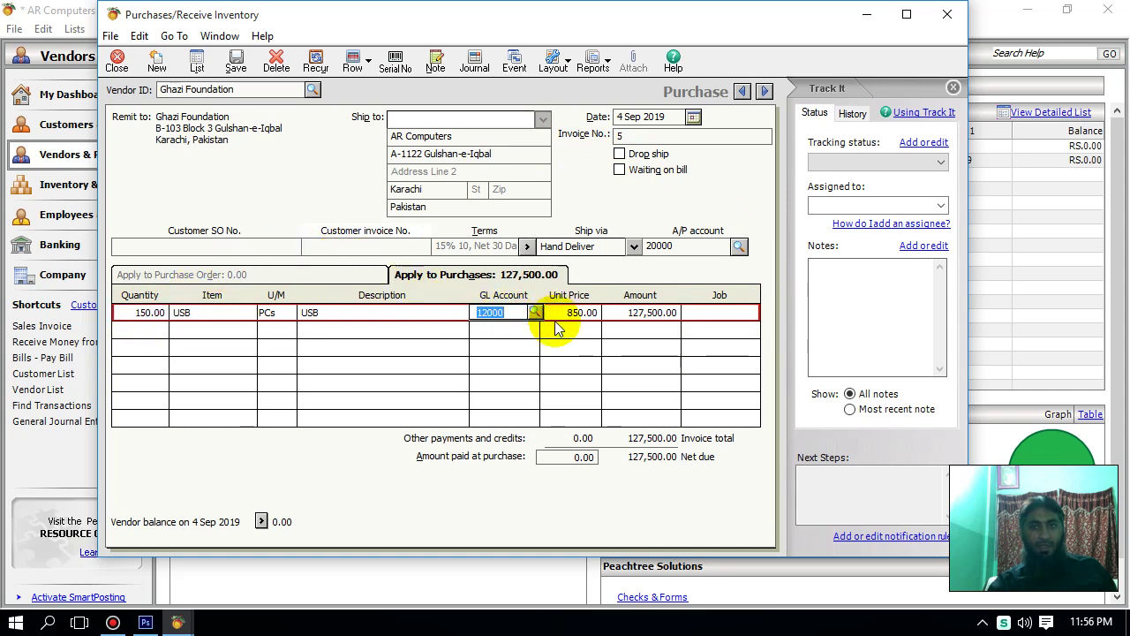
- Set the USB line's quantity to 80, save the purchase and close its window
left_click(146, 312)
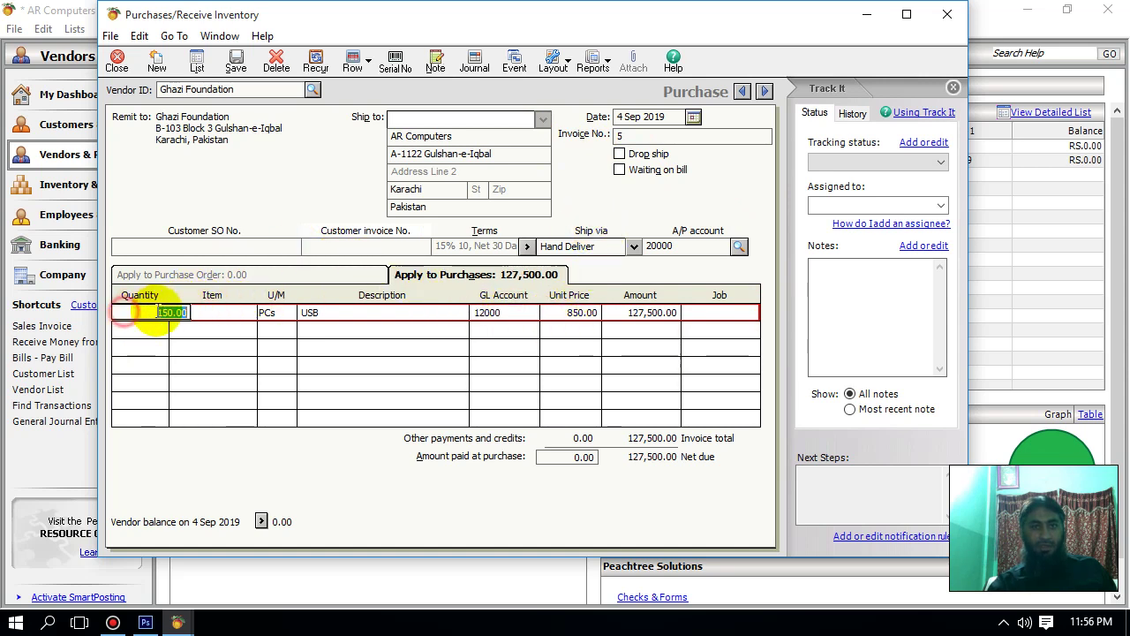
type("80")
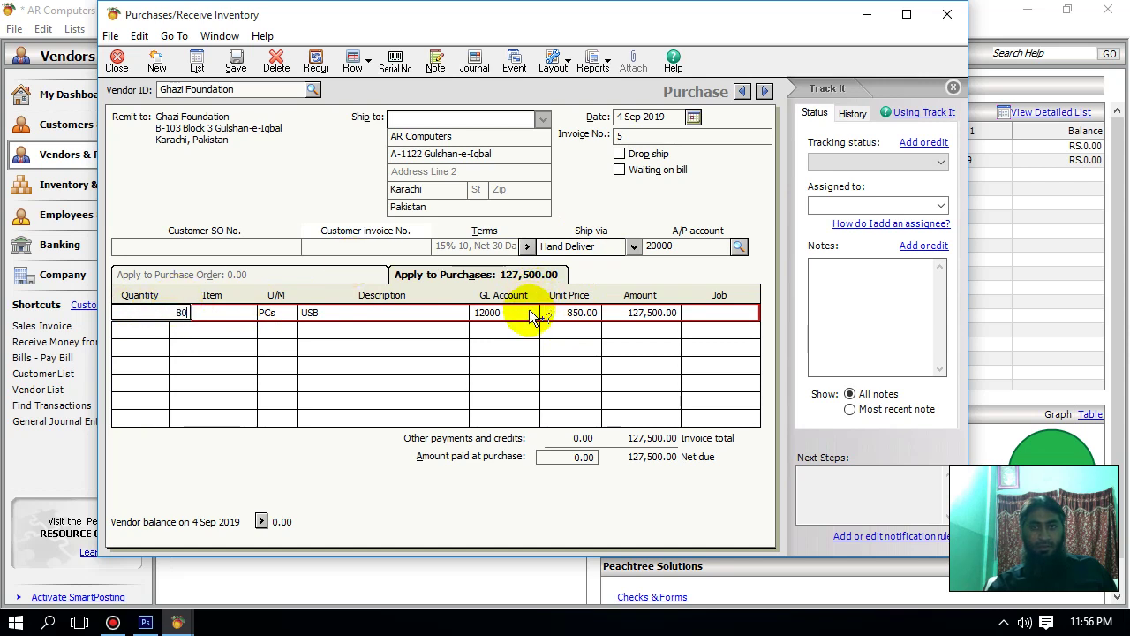
left_click(585, 310)
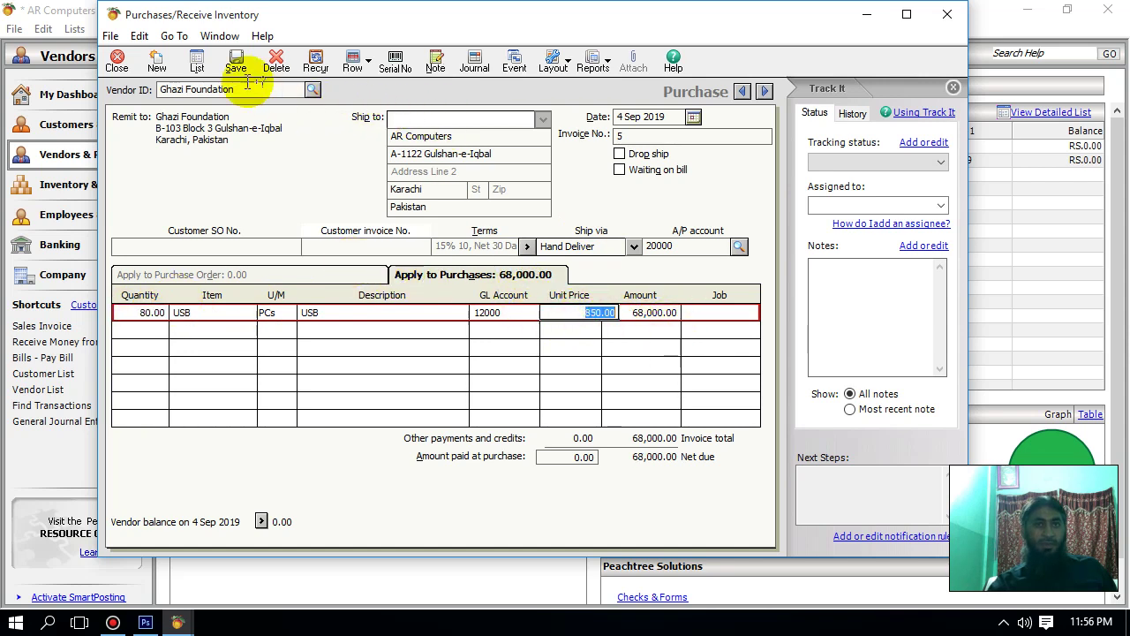
left_click(237, 64)
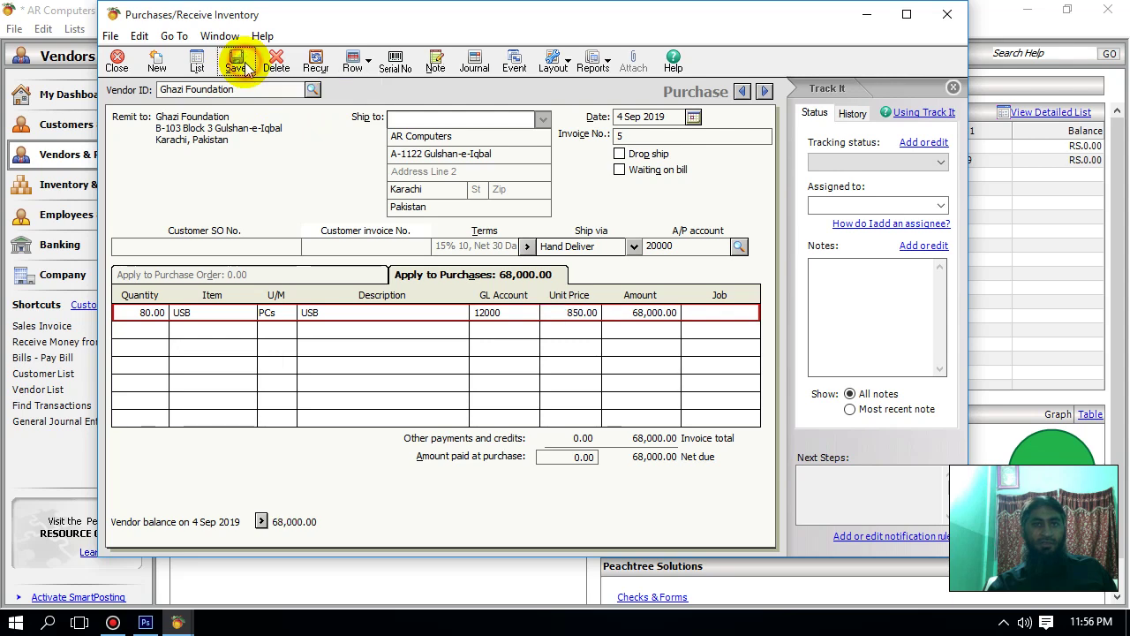
left_click(117, 62)
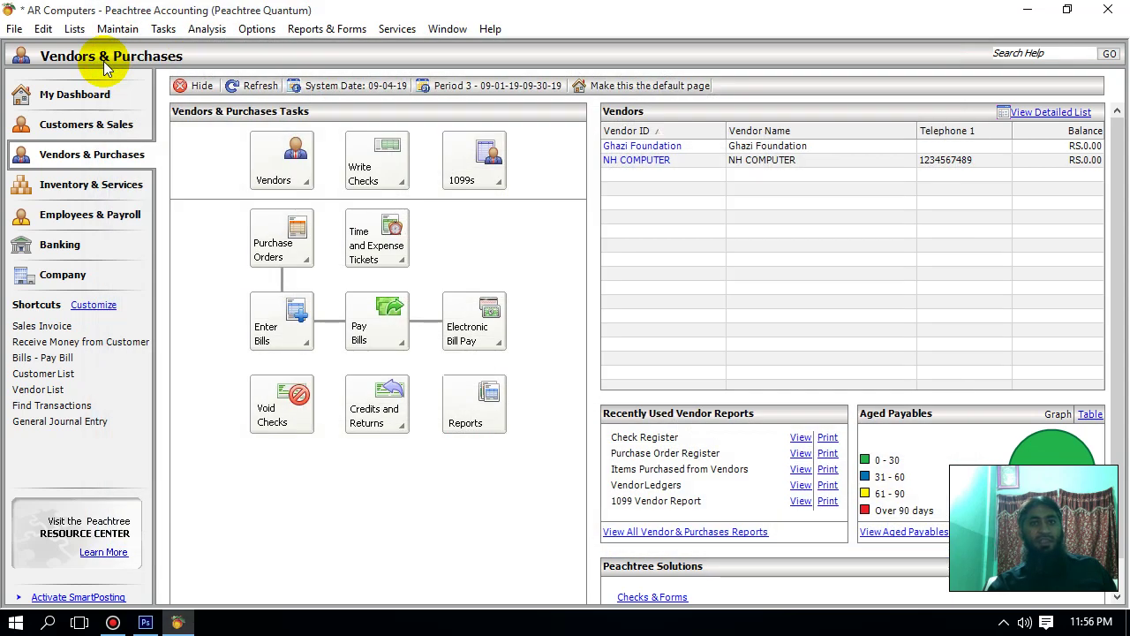
- Start a new bill payment for the vendor Ghazi Foundation
left_click(379, 336)
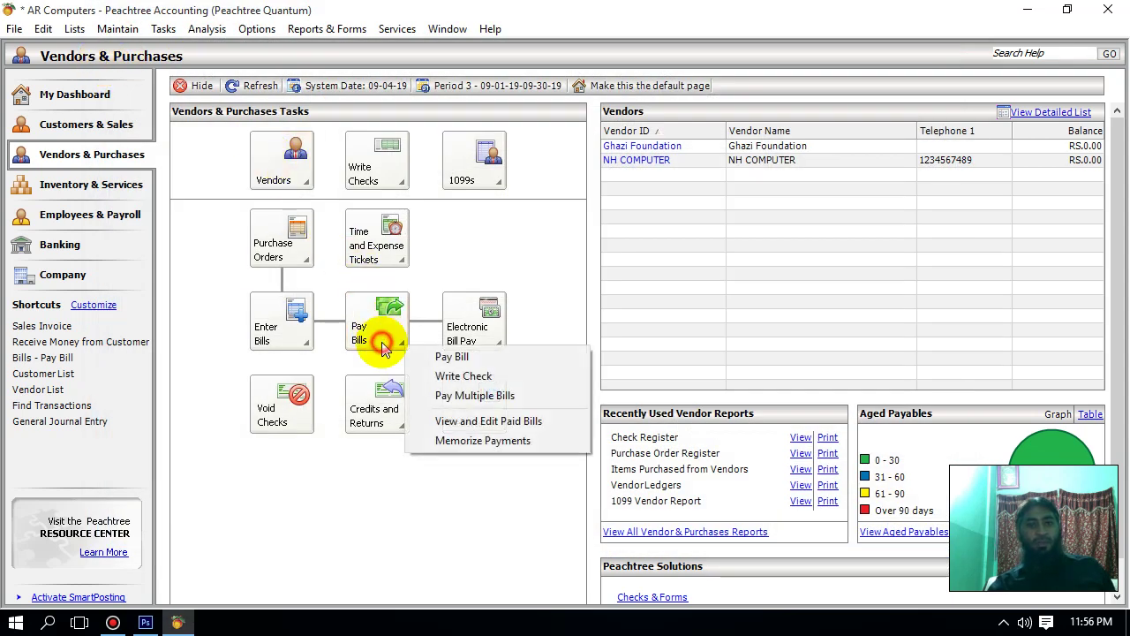
left_click(450, 355)
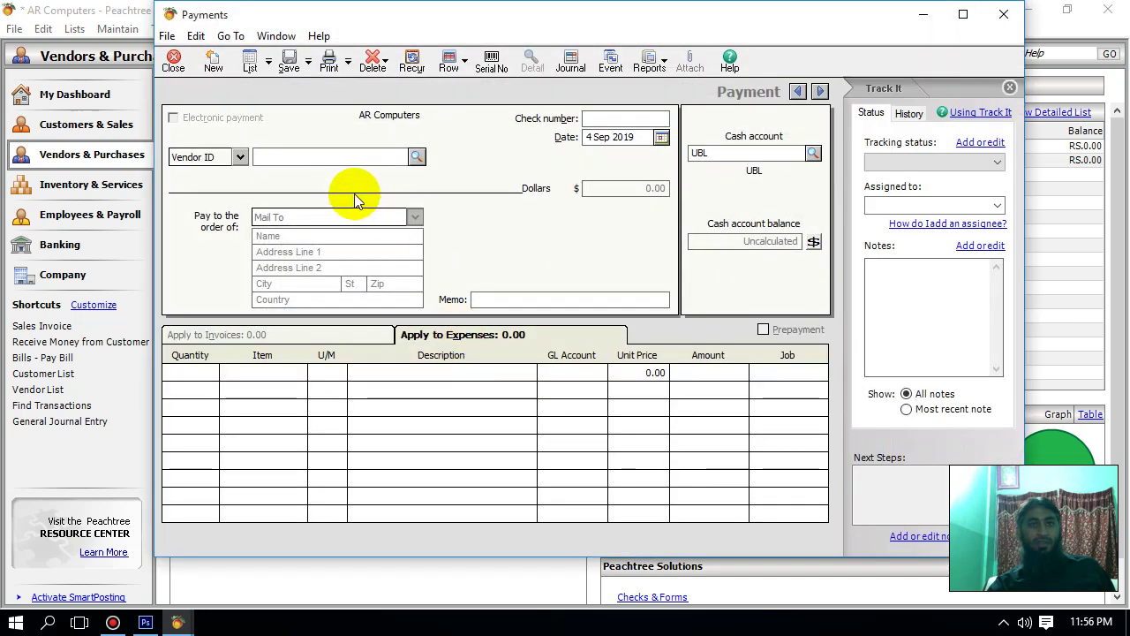
left_click(416, 157)
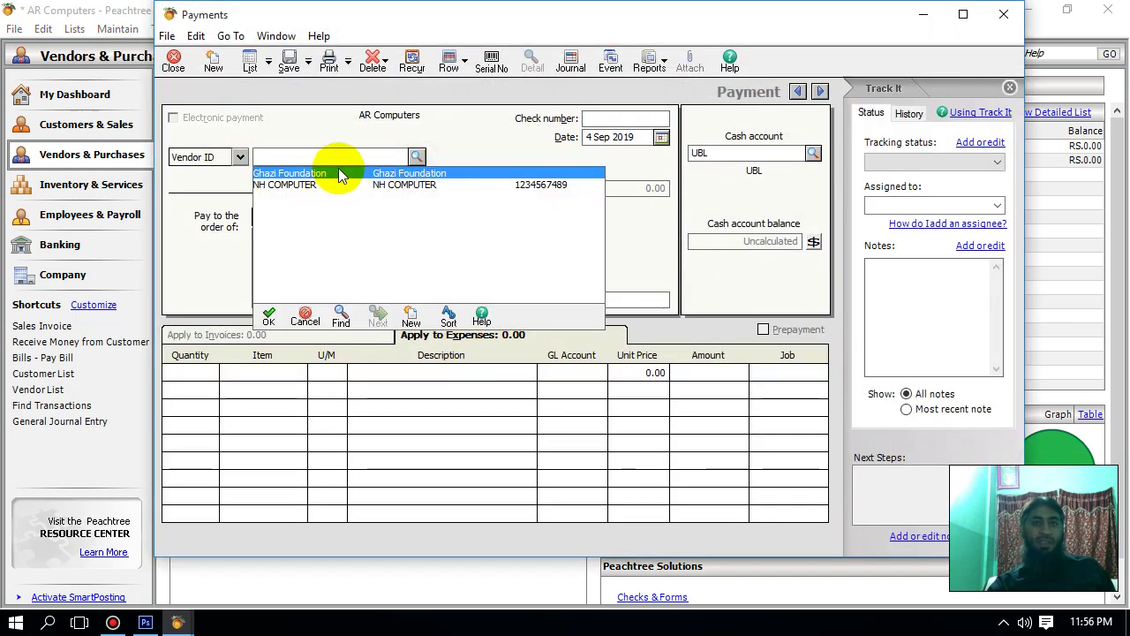
left_click(338, 173)
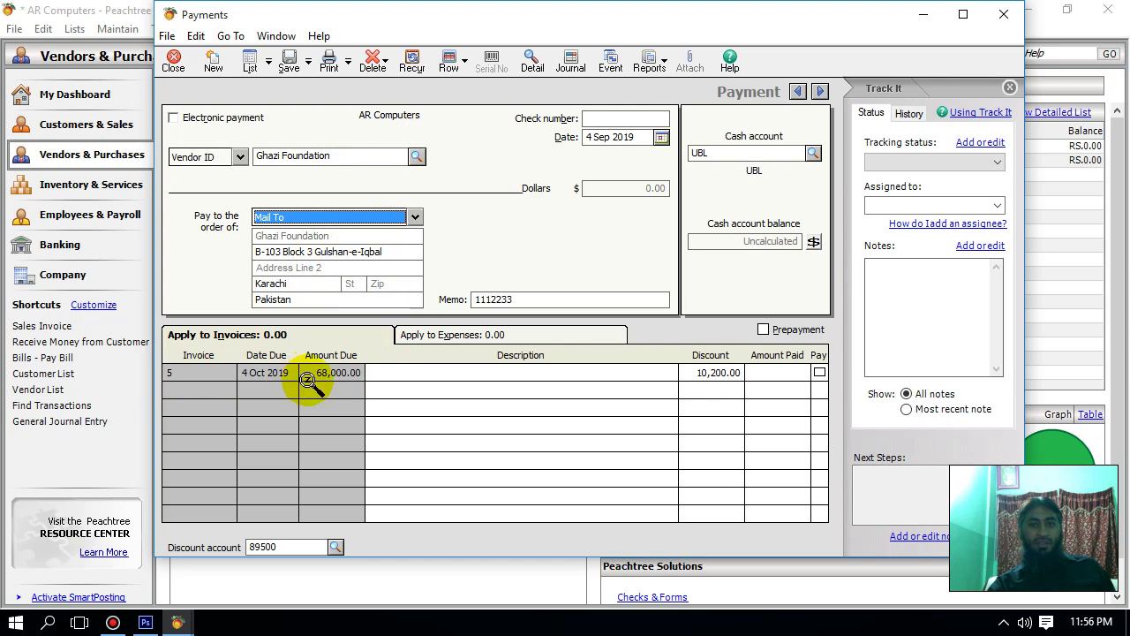
- Enter a partial payment of 18000 as the amount paid against invoice 5
left_click_drag(628, 25, 573, 25)
left_click(764, 374)
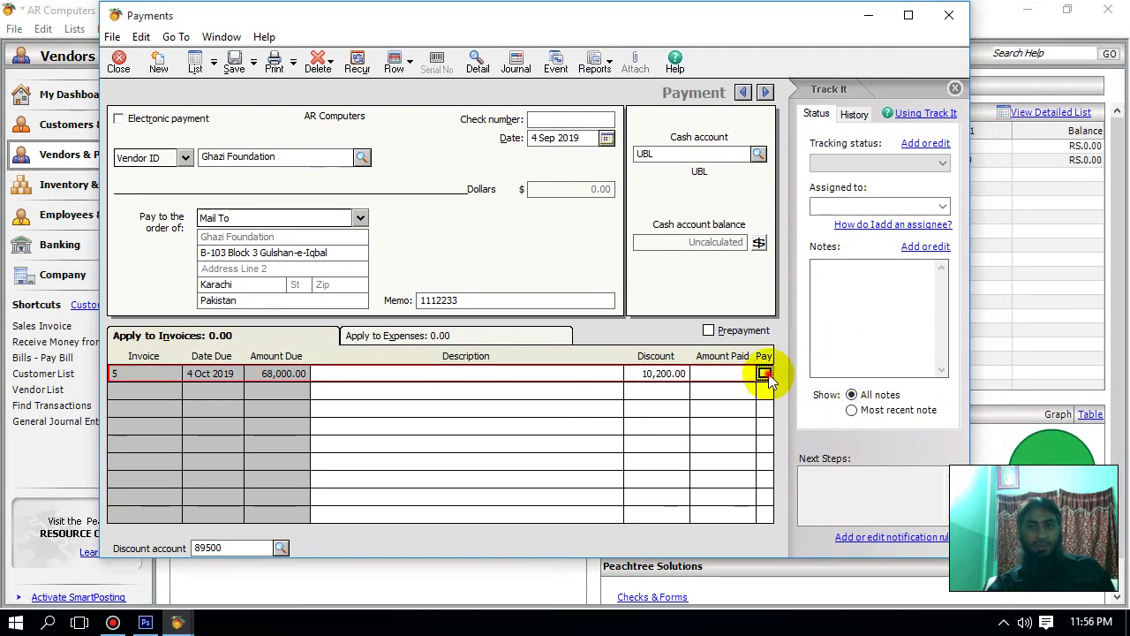
left_click(763, 373)
left_click(764, 374)
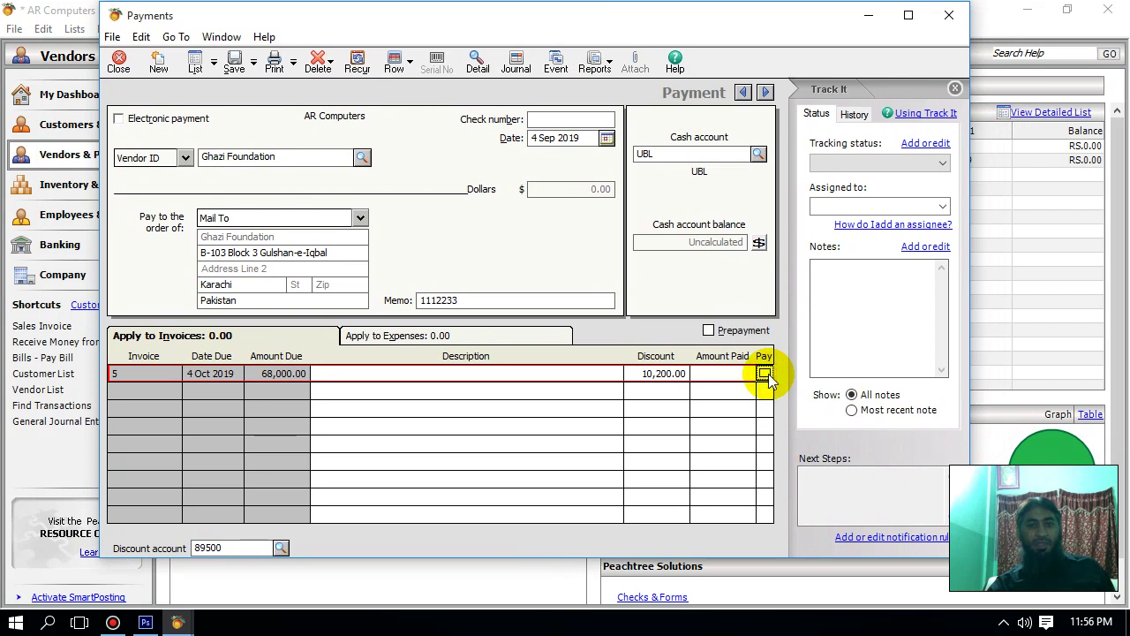
left_click(722, 373)
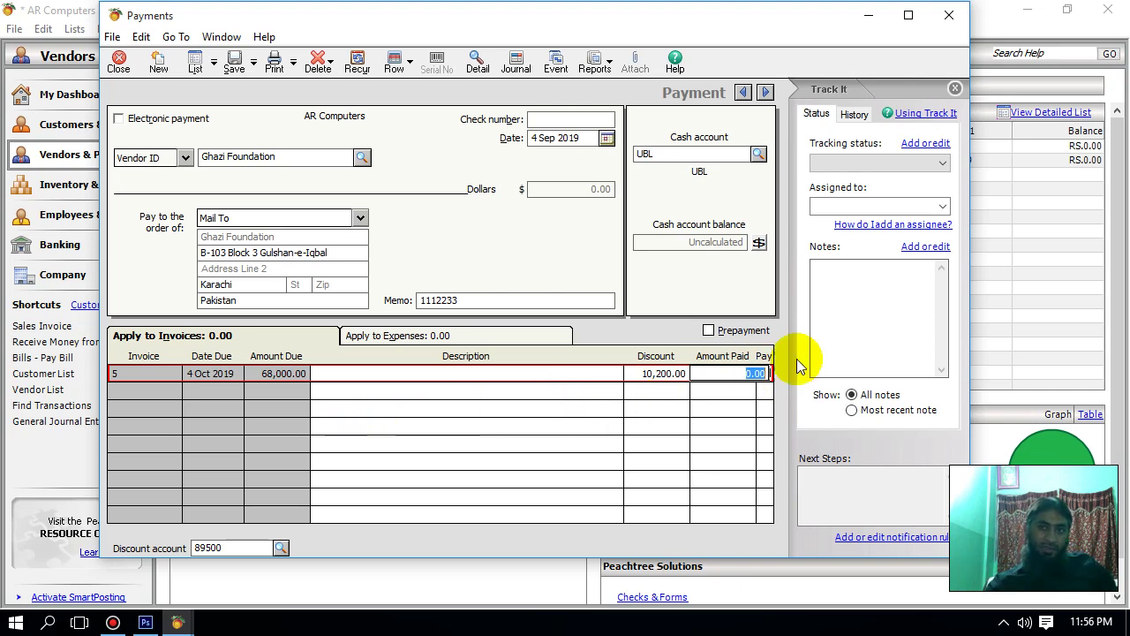
type("150")
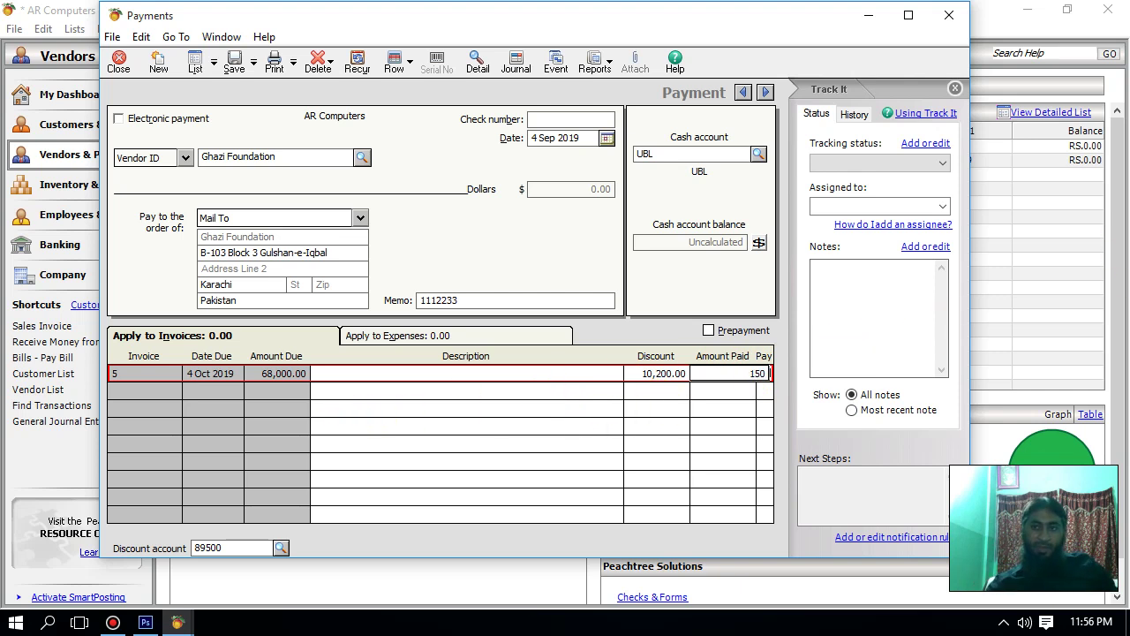
type("00")
key("BackSpace")
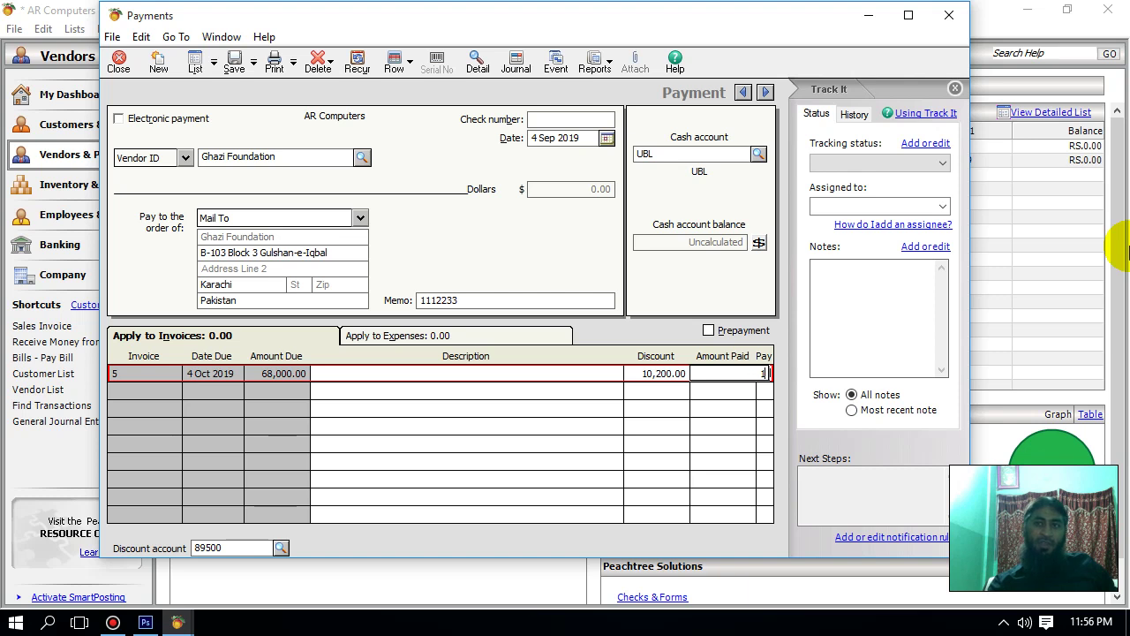
type("18000")
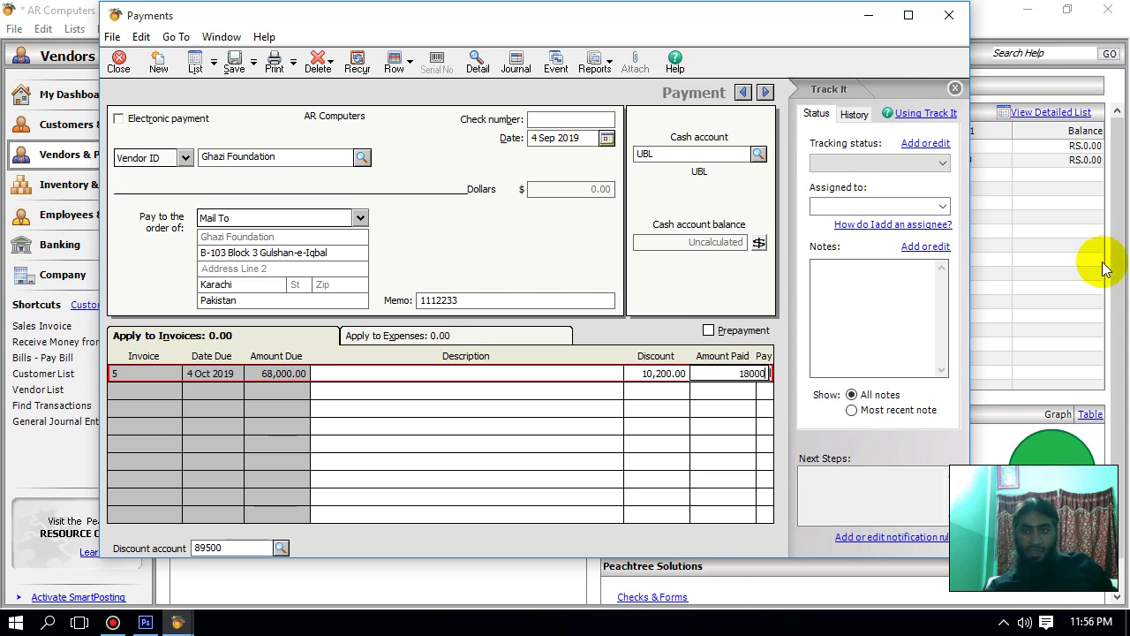
- Set the check number to 15982365, save the payment and close its window
left_click(593, 119)
type("15982365")
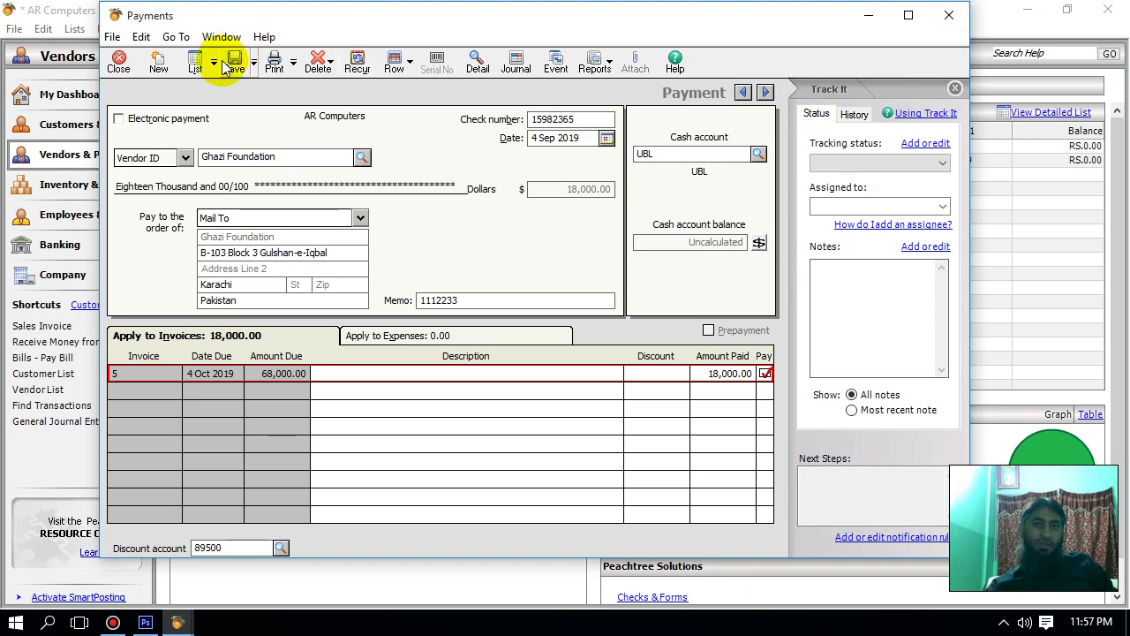
left_click(235, 64)
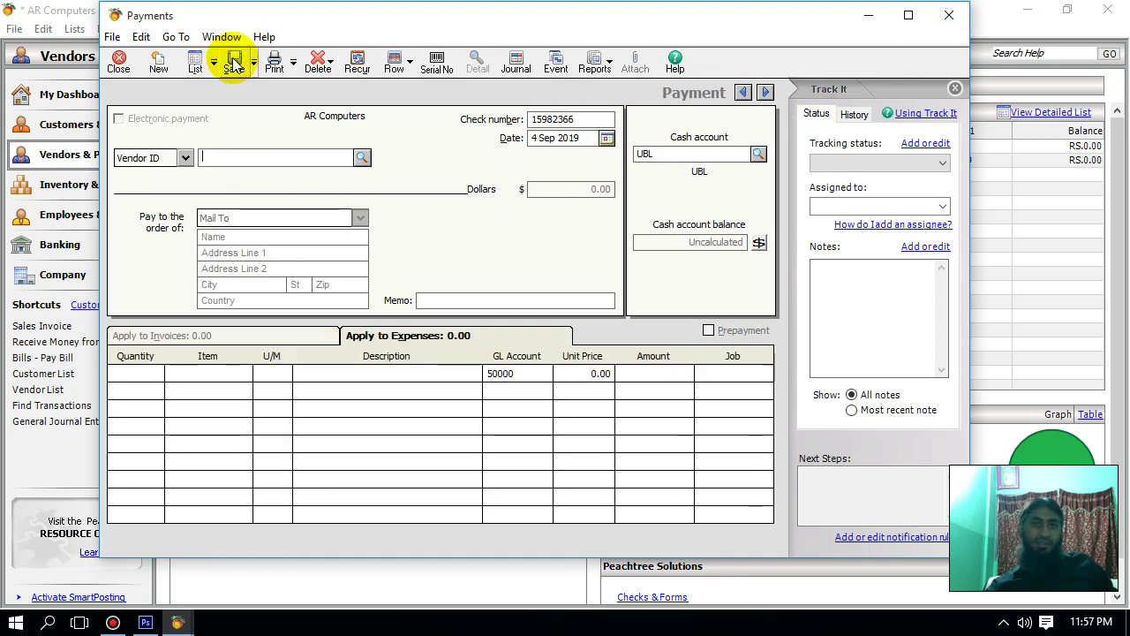
left_click(119, 63)
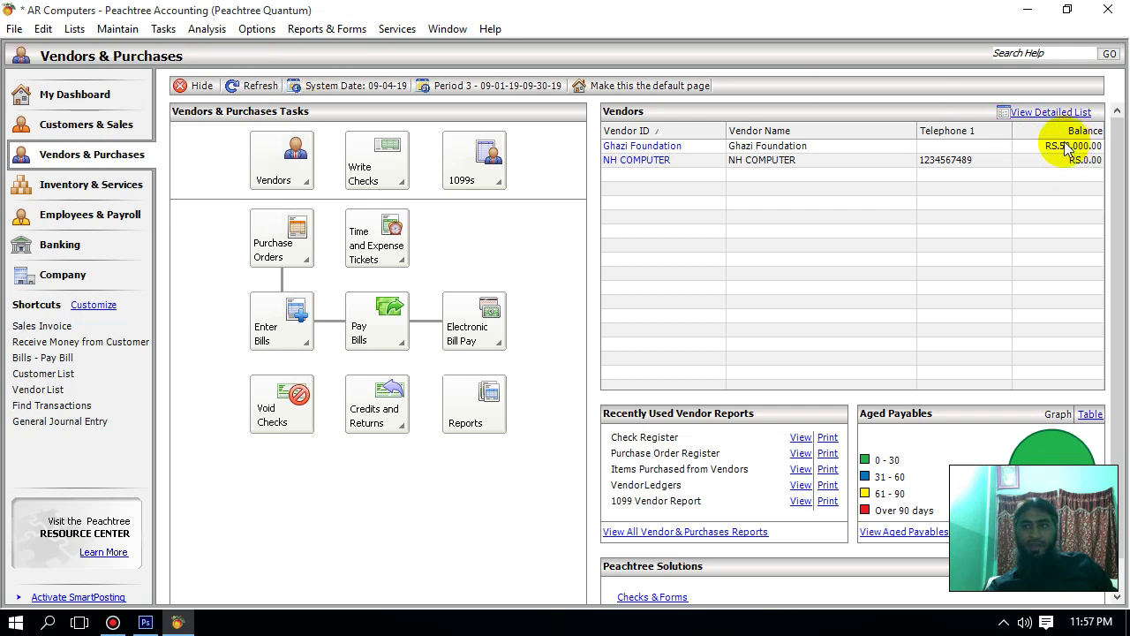
- Review the list of paid bills in a maximized window, then close it
left_click(394, 340)
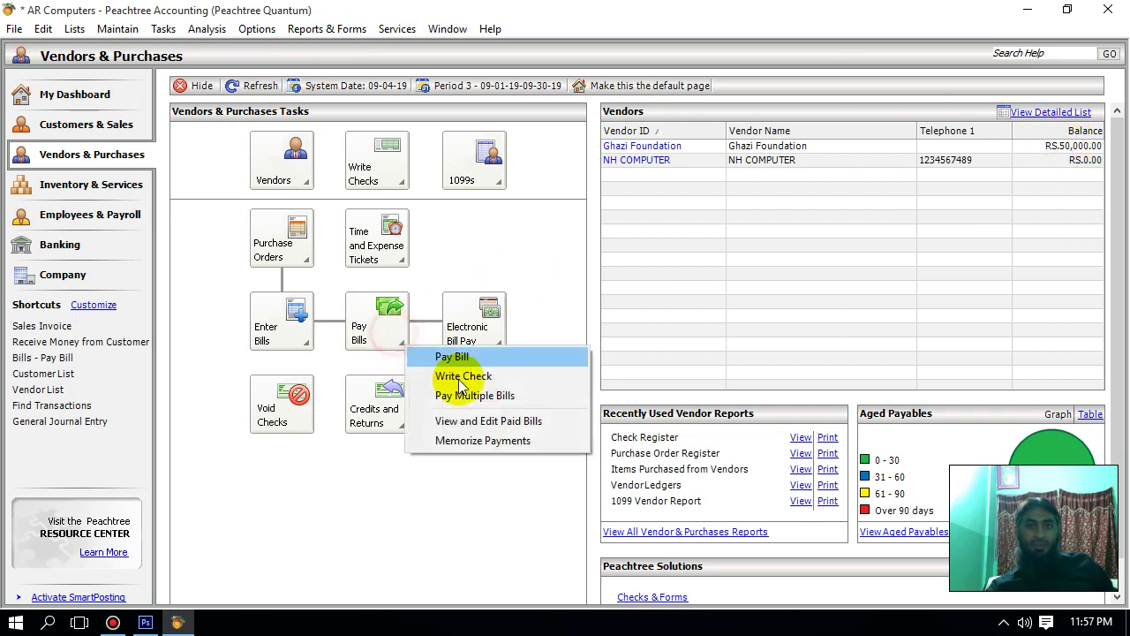
left_click(463, 424)
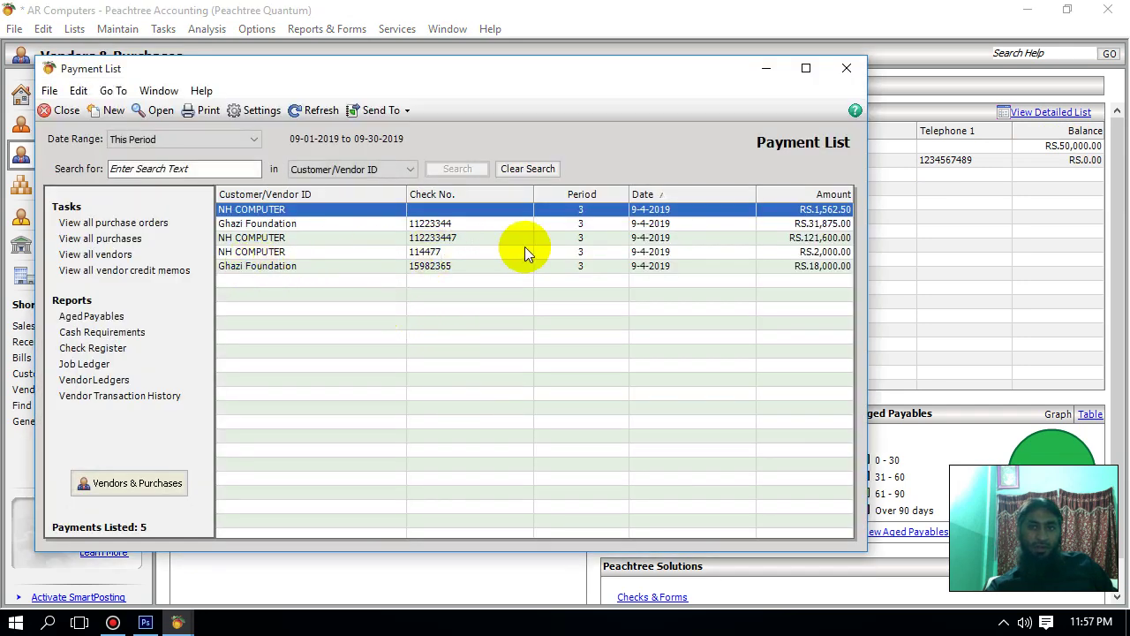
left_click(805, 69)
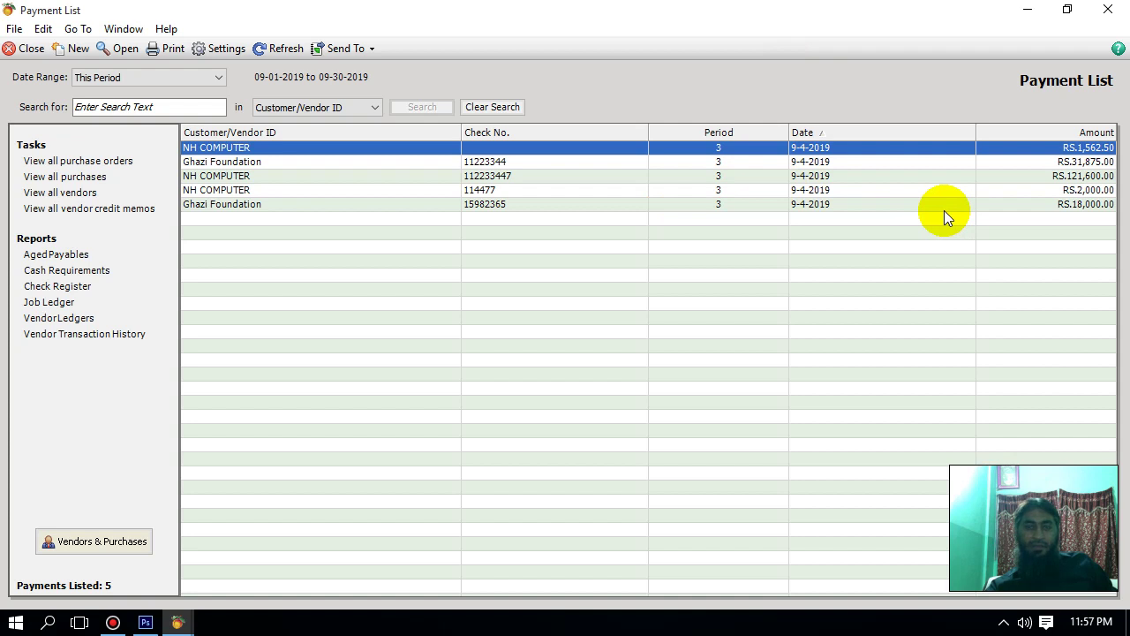
left_click(1108, 10)
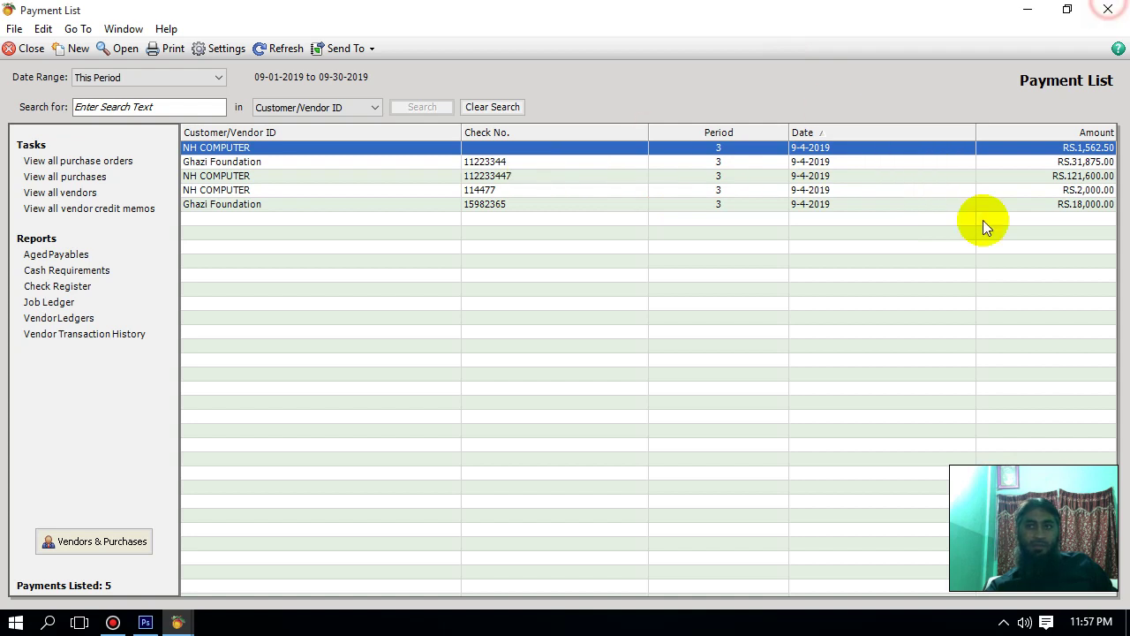
- Open Ghazi Foundation's invoice 5 from the list of entered bills to check its payment status
left_click(308, 331)
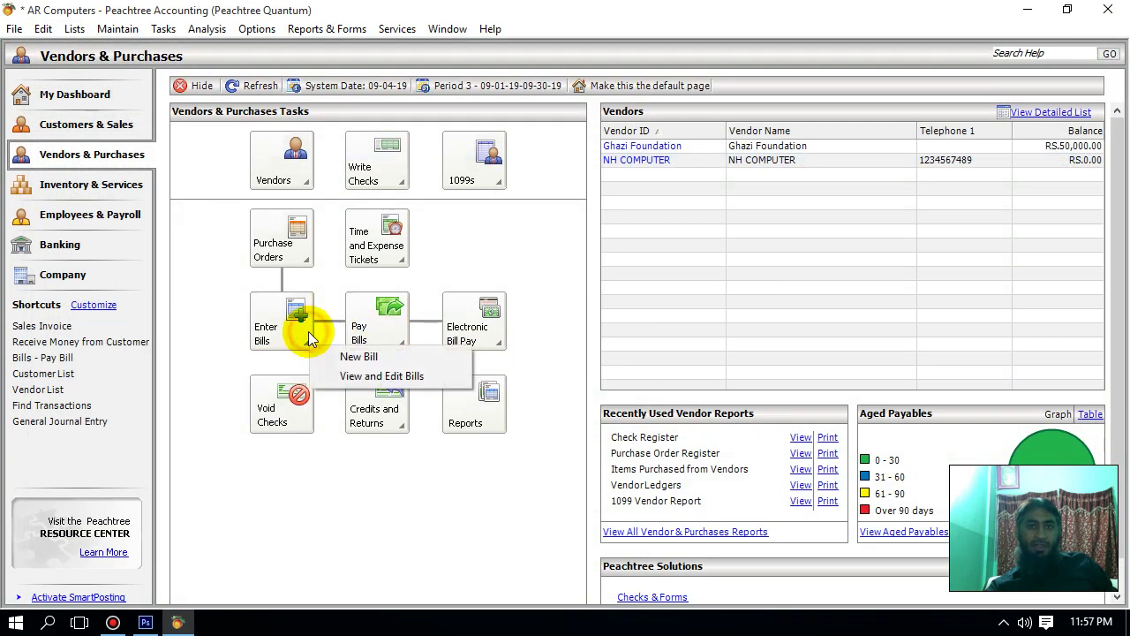
left_click(369, 376)
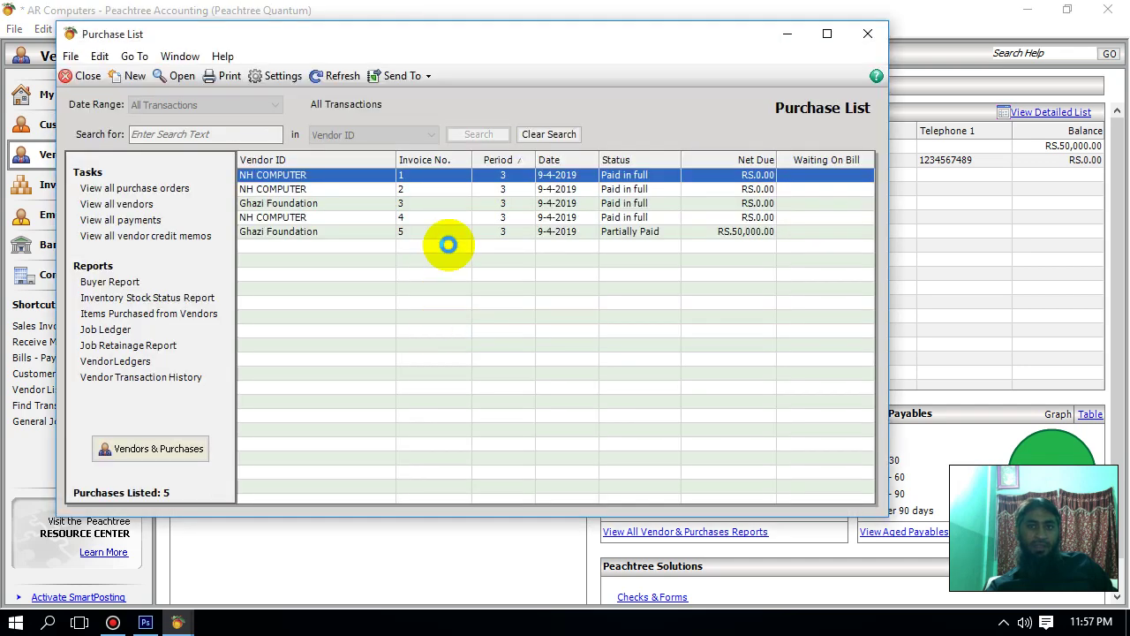
left_click(619, 233)
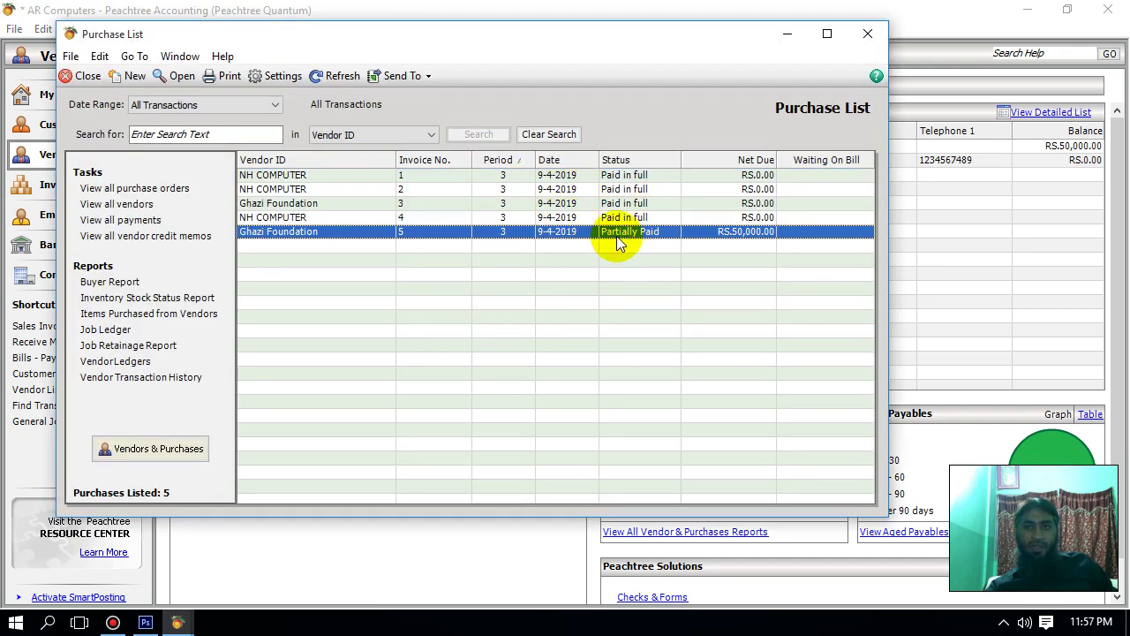
double_click(616, 235)
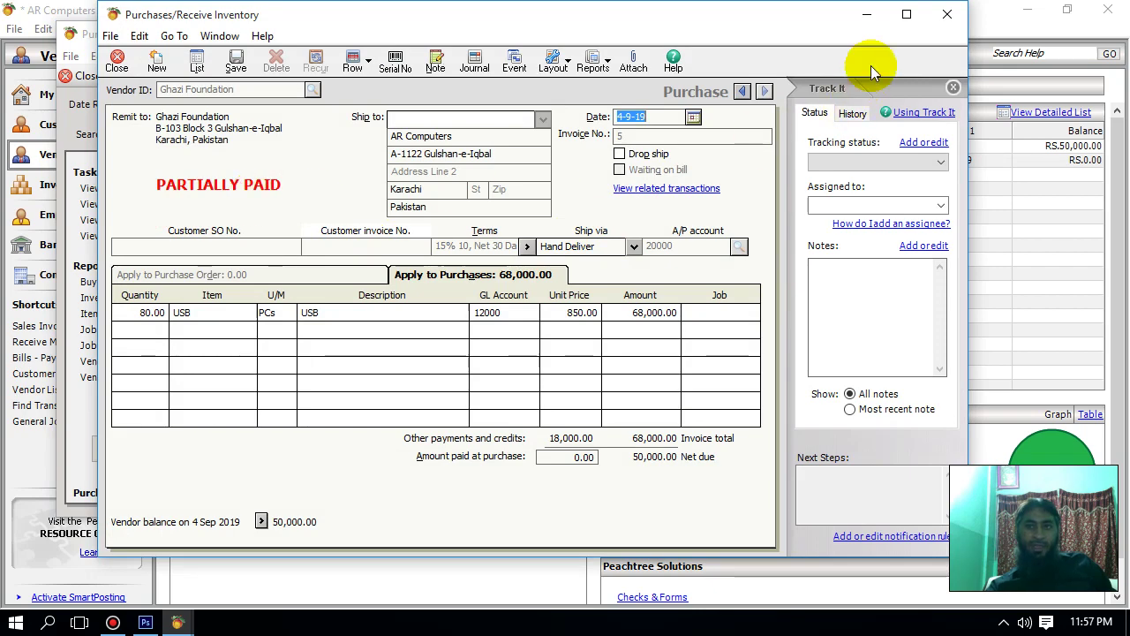
- Close Ghazi Foundation's invoice 5 and the purchase list
left_click(947, 16)
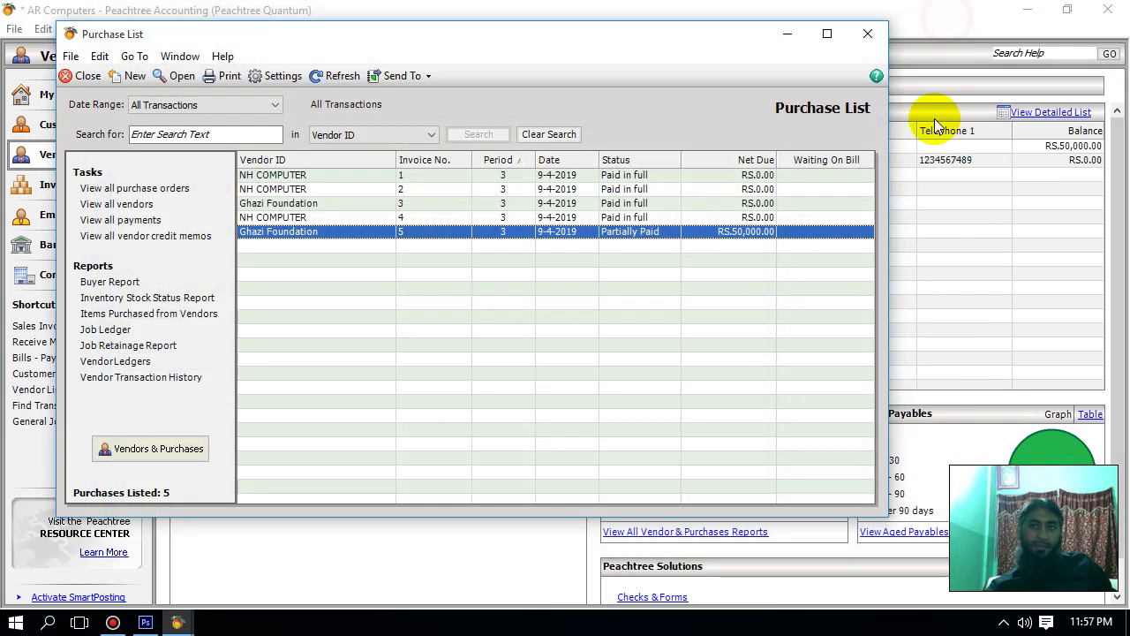
left_click(867, 33)
left_click(391, 328)
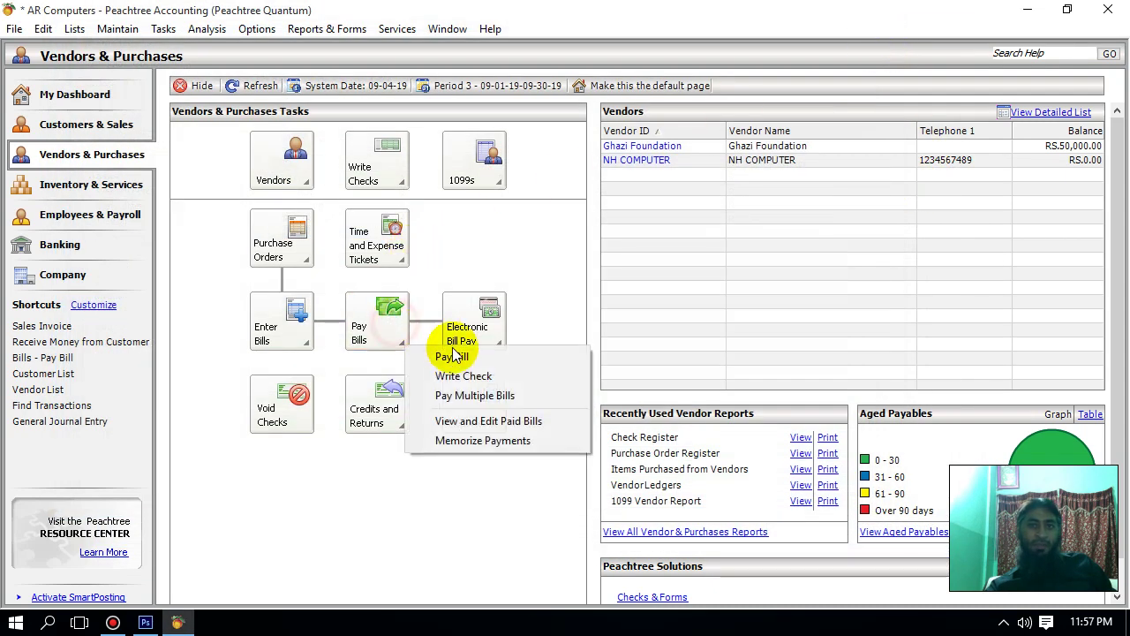
left_click(452, 352)
left_click(362, 157)
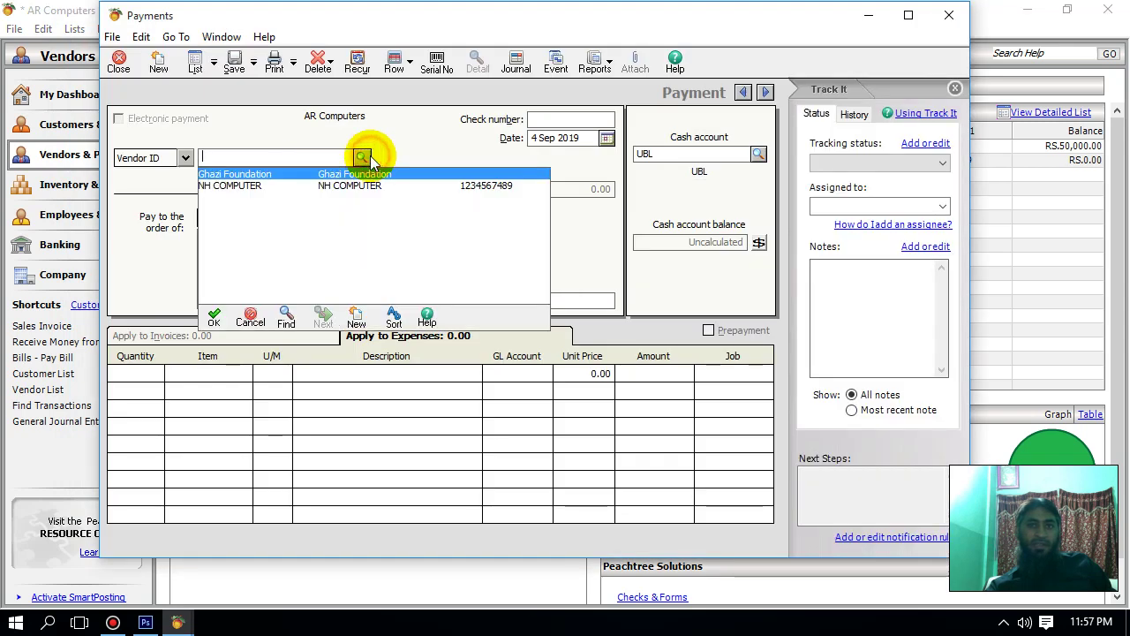
double_click(313, 185)
left_click(362, 157)
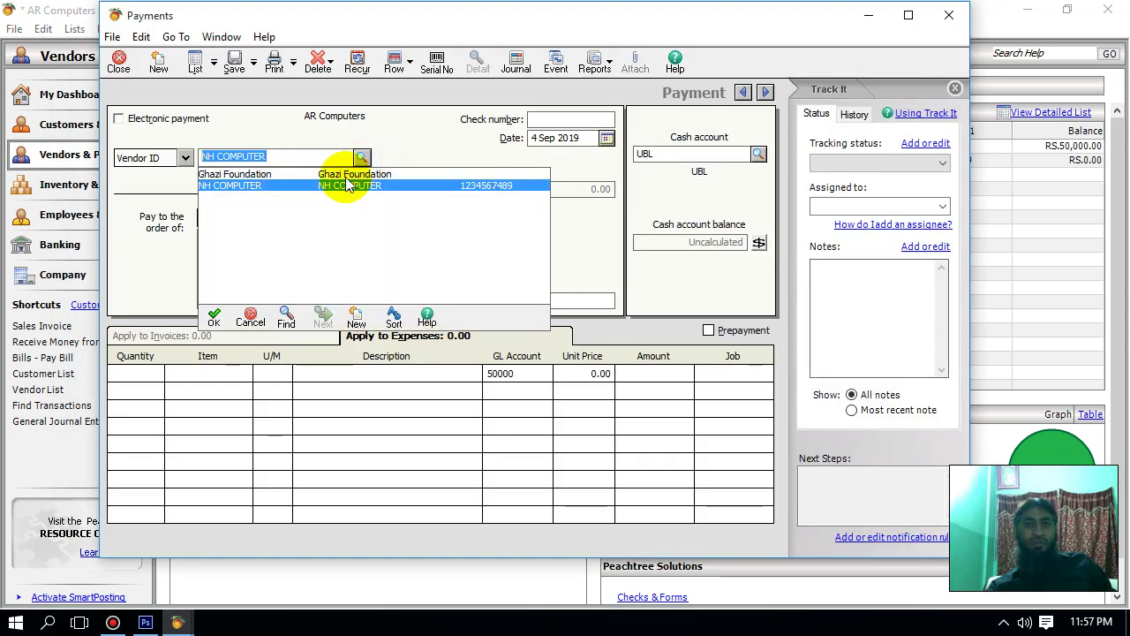
double_click(328, 180)
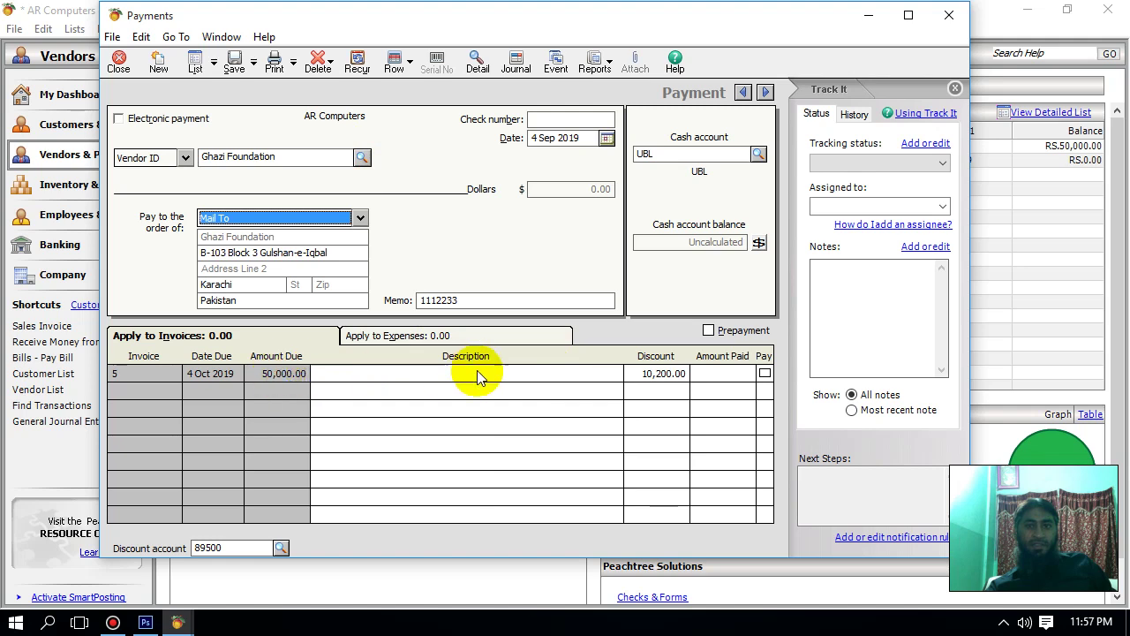
left_click(950, 17)
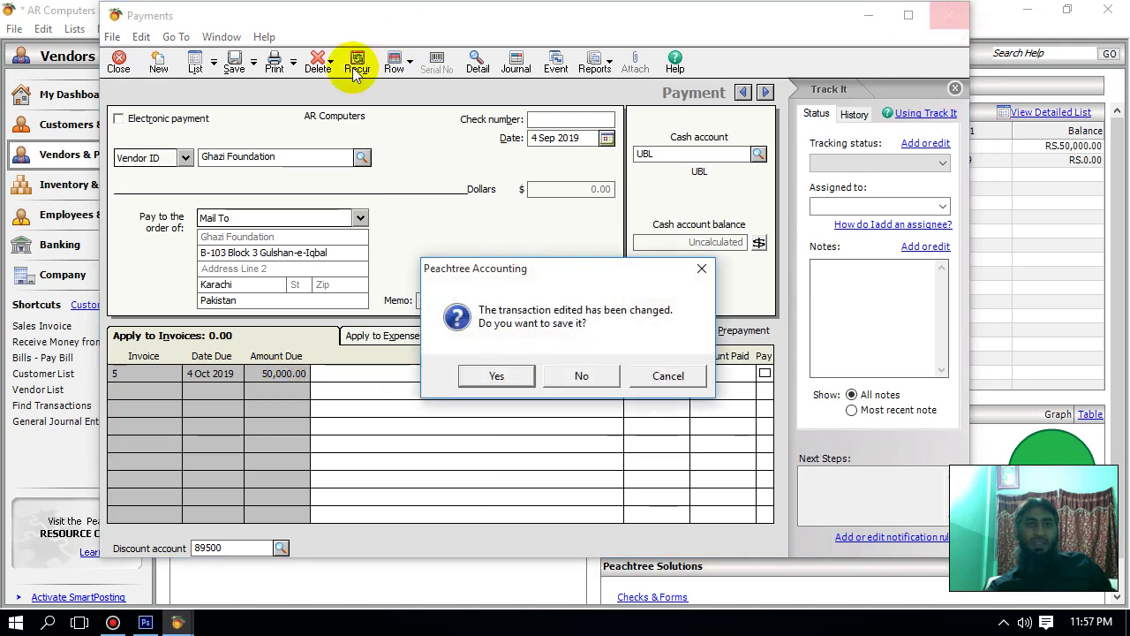
left_click(586, 371)
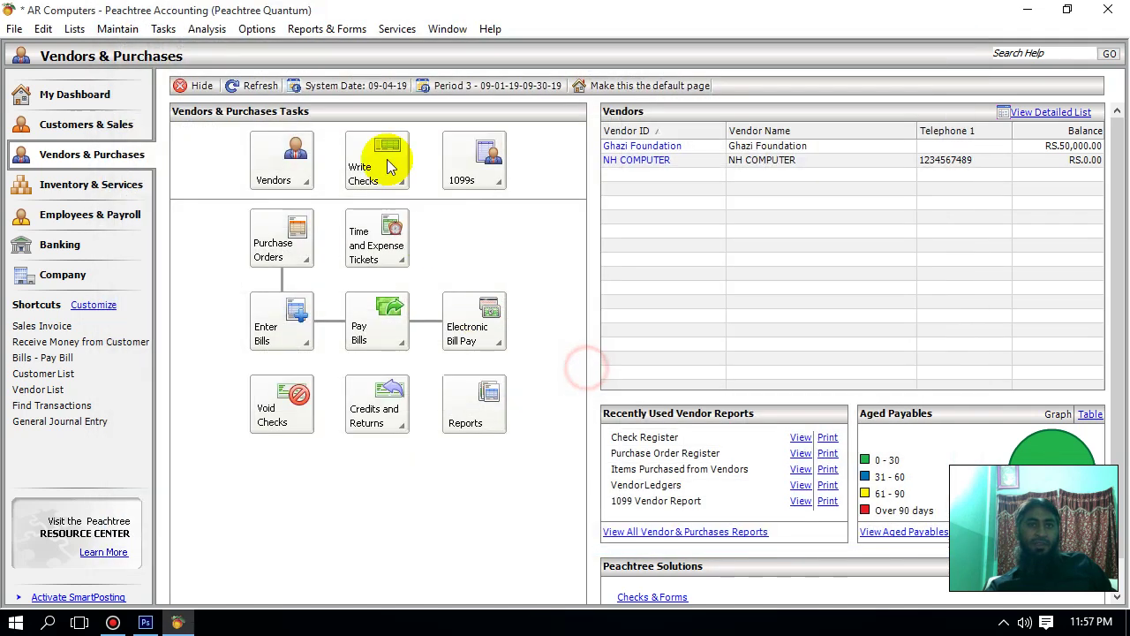
- Start a new vendor payment and choose Ghazi Foundation as the vendor
left_click(106, 28)
mouse_move(76, 32)
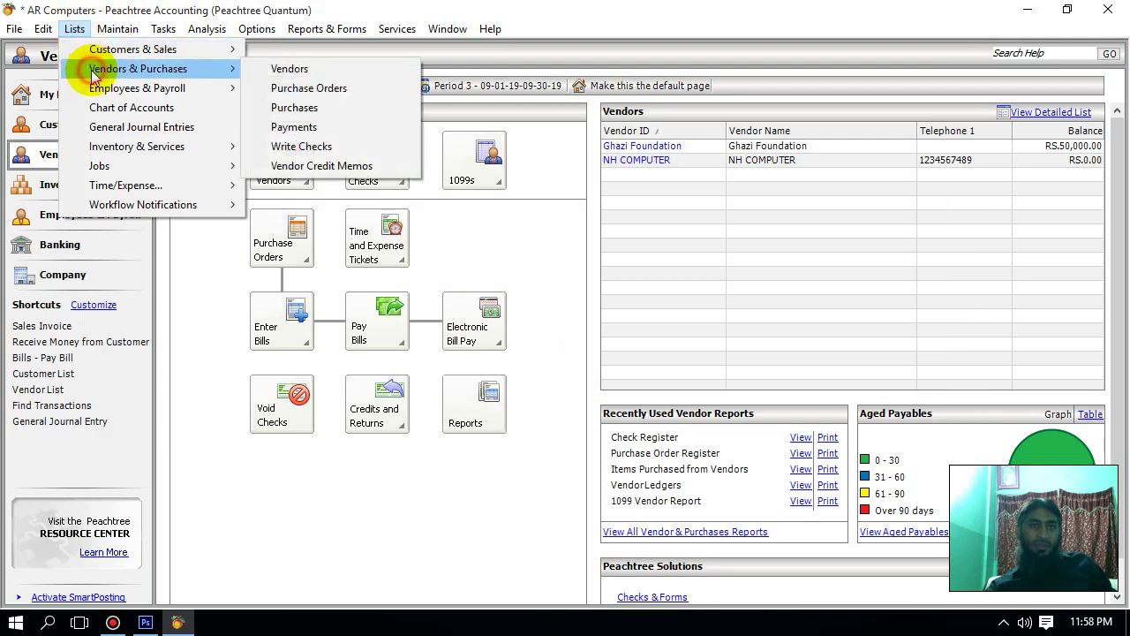
mouse_move(149, 30)
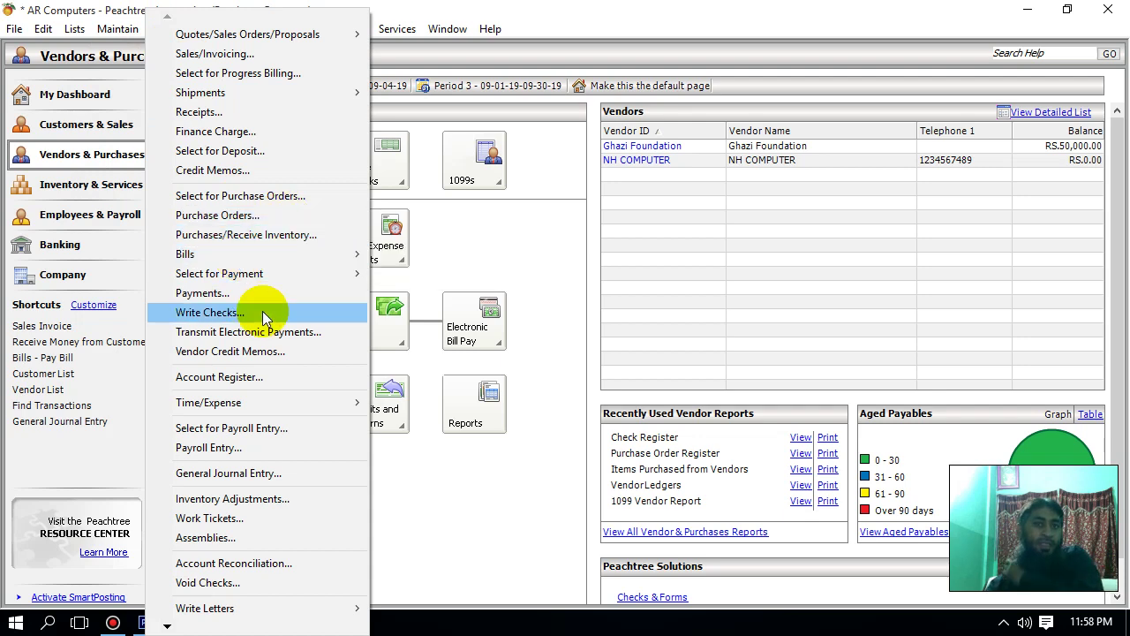
left_click(286, 292)
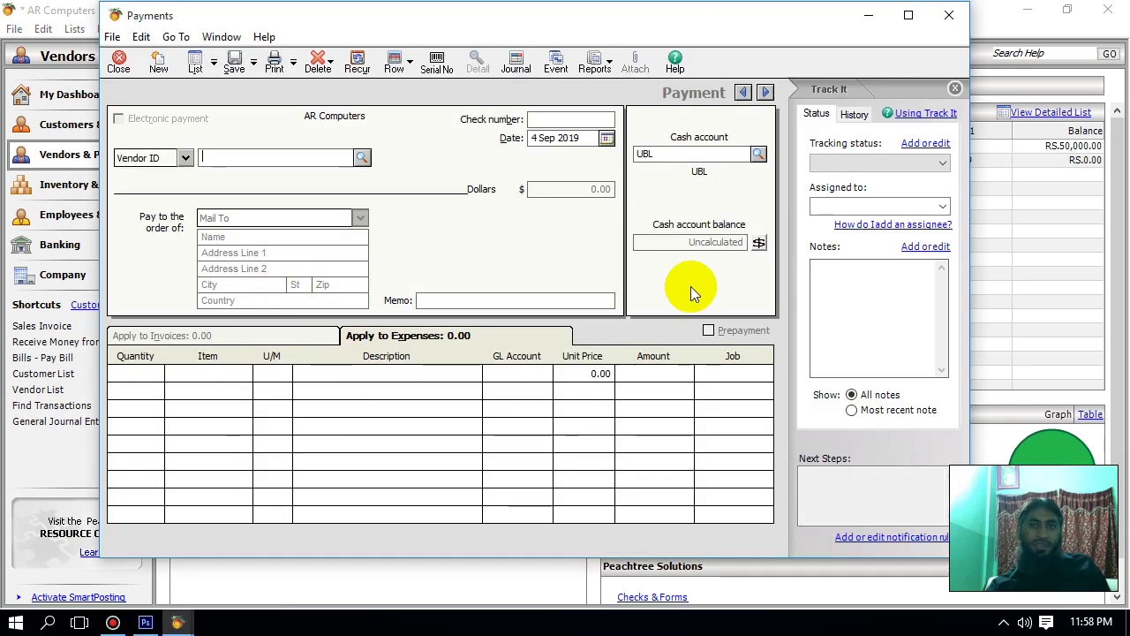
left_click(362, 156)
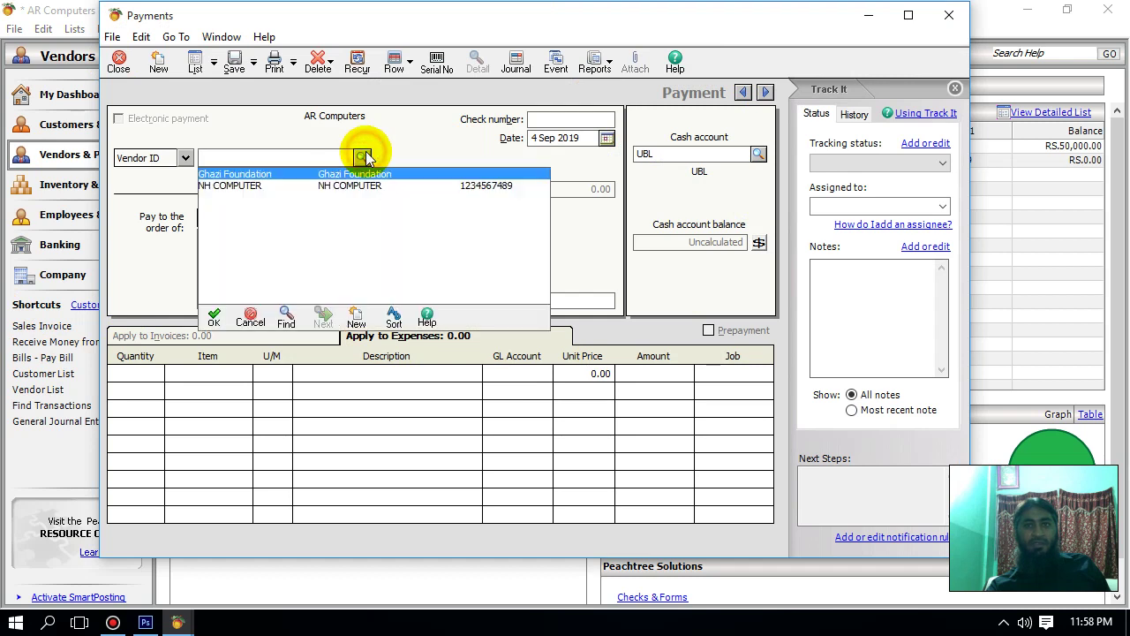
double_click(271, 175)
- Mark invoice 5 to pay its remaining balance, set the check number to 77888996, and save and close the payment
left_click(764, 374)
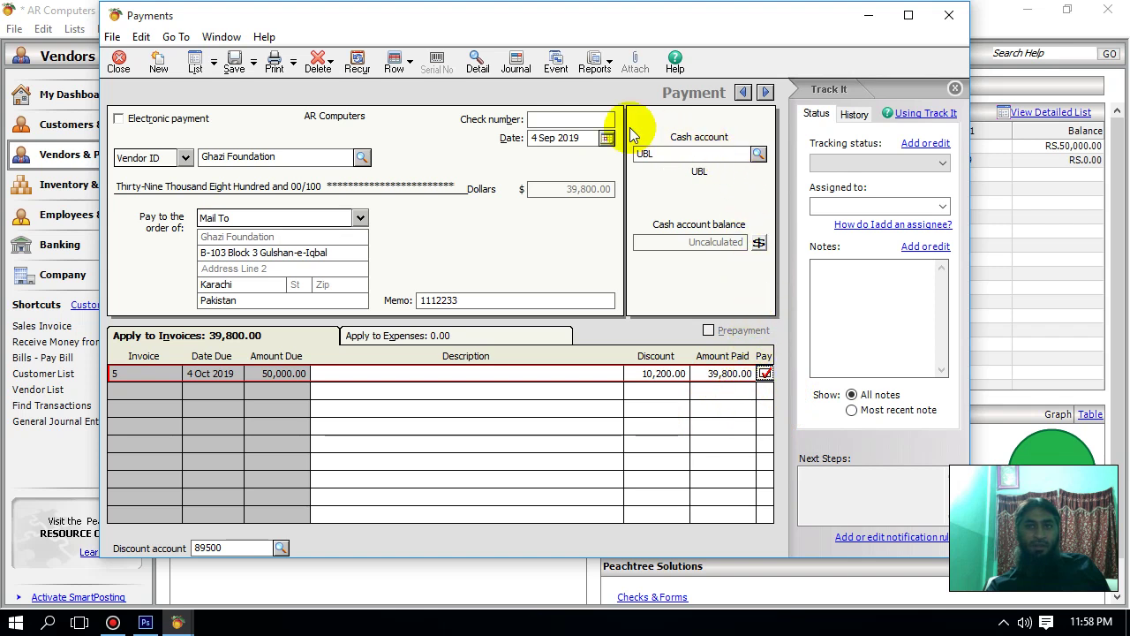
left_click(590, 119)
type("77888996")
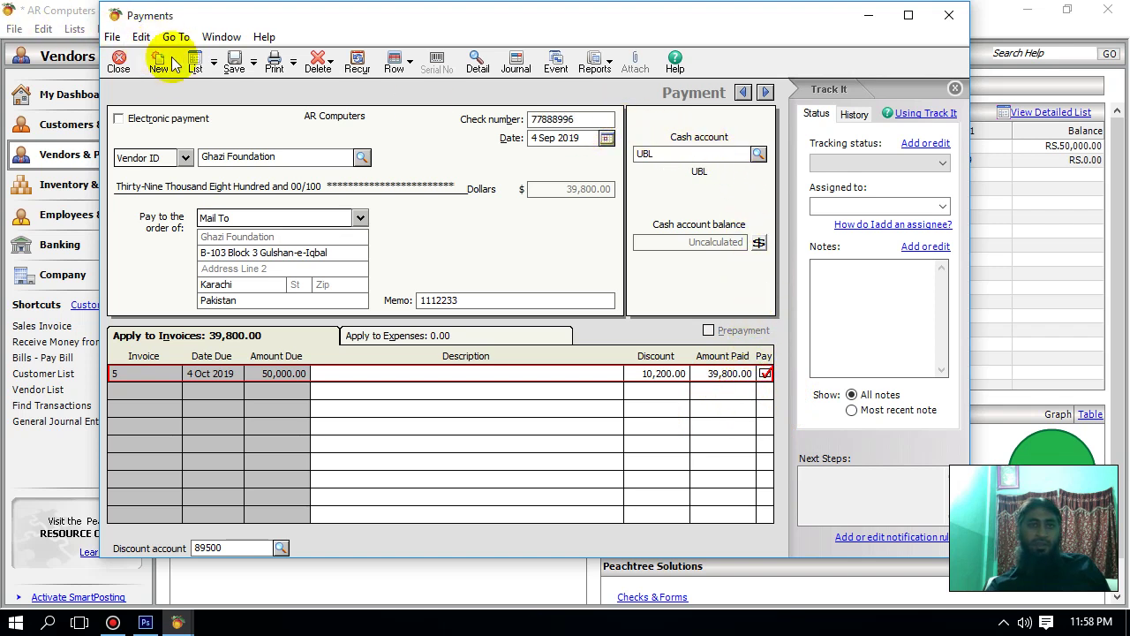
left_click(233, 63)
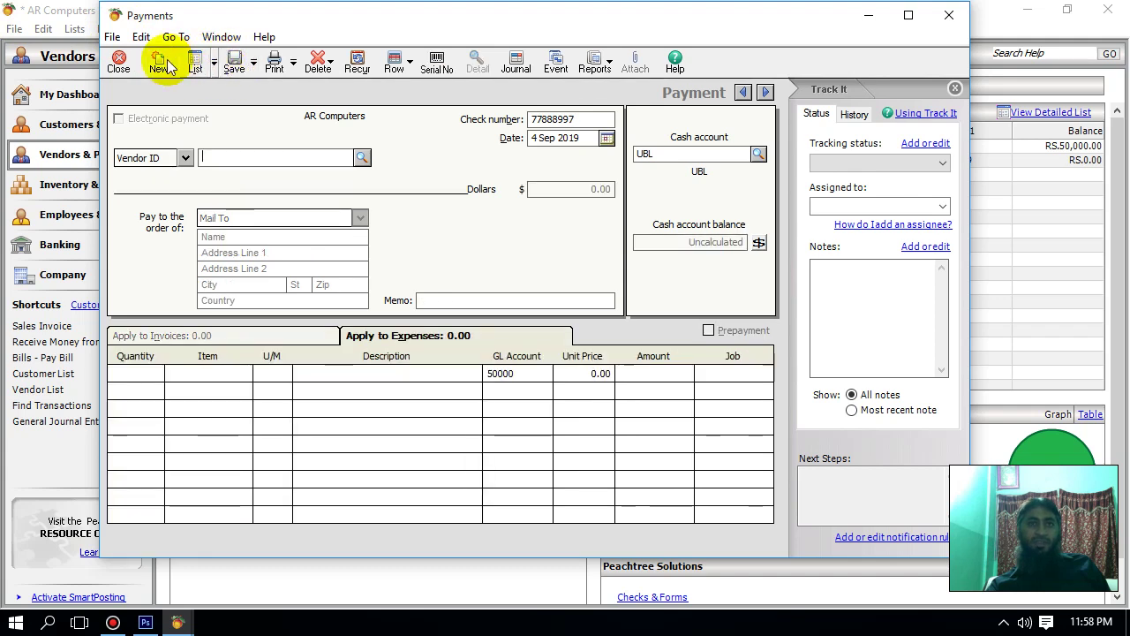
left_click(119, 62)
- Refresh the vendor overview and check invoice 5's payment status from the list of entered bills, closing both windows when finished
left_click(254, 84)
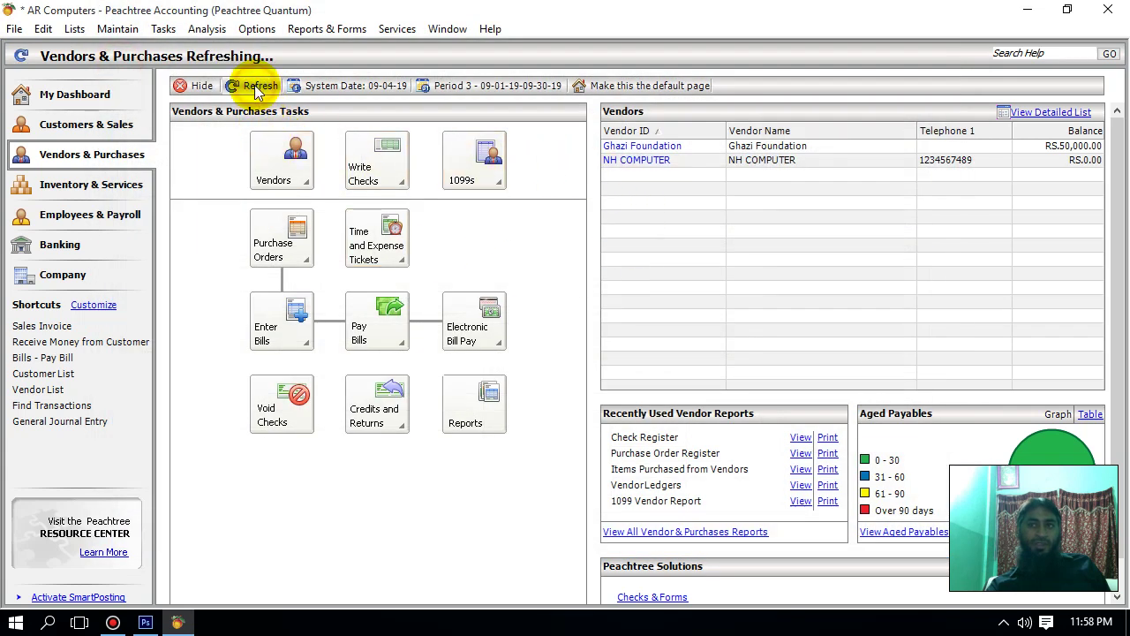
left_click(307, 343)
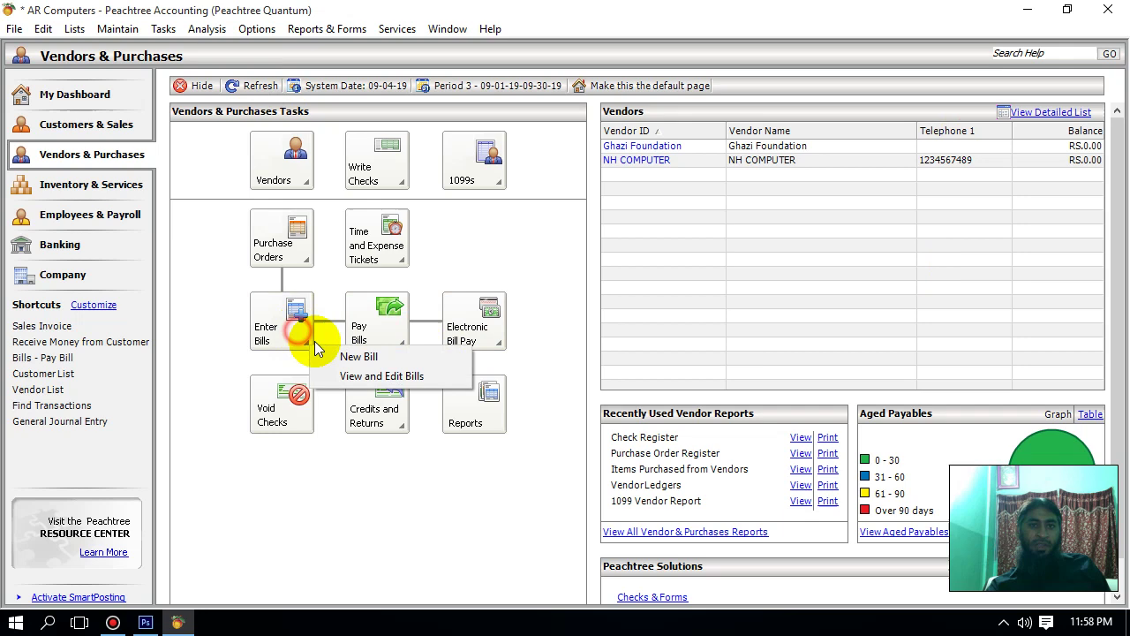
left_click(357, 377)
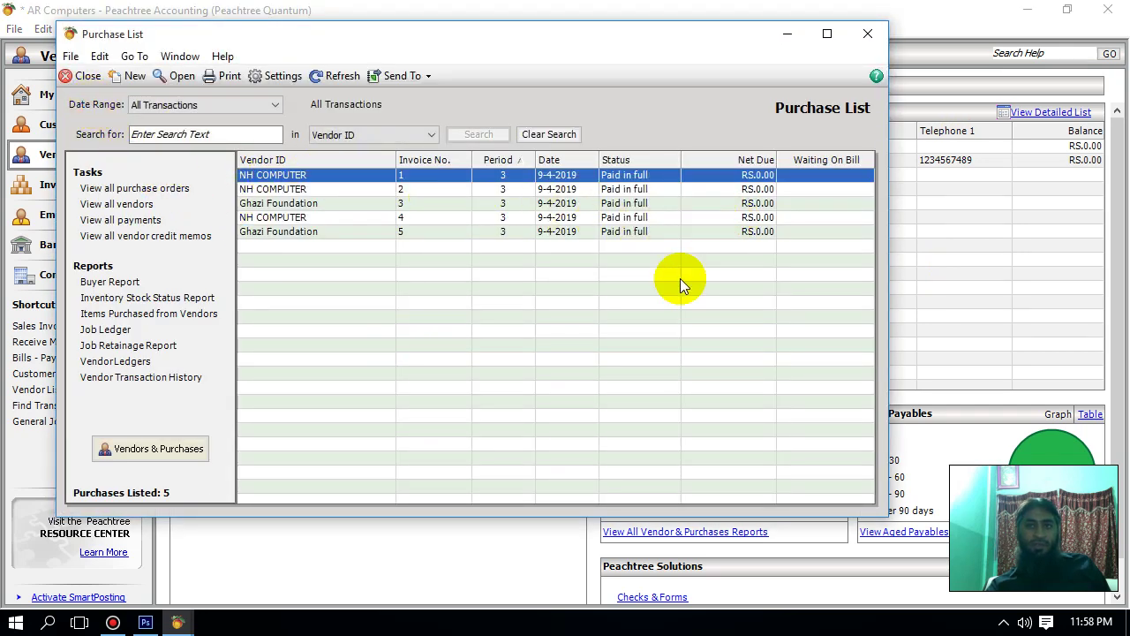
double_click(443, 231)
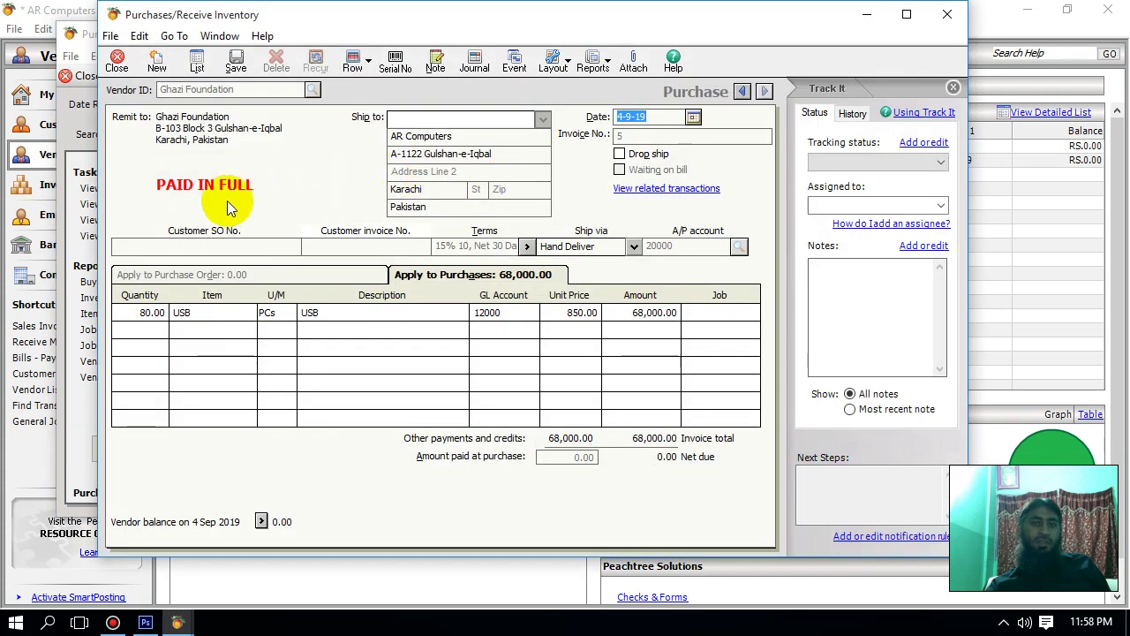
left_click(947, 15)
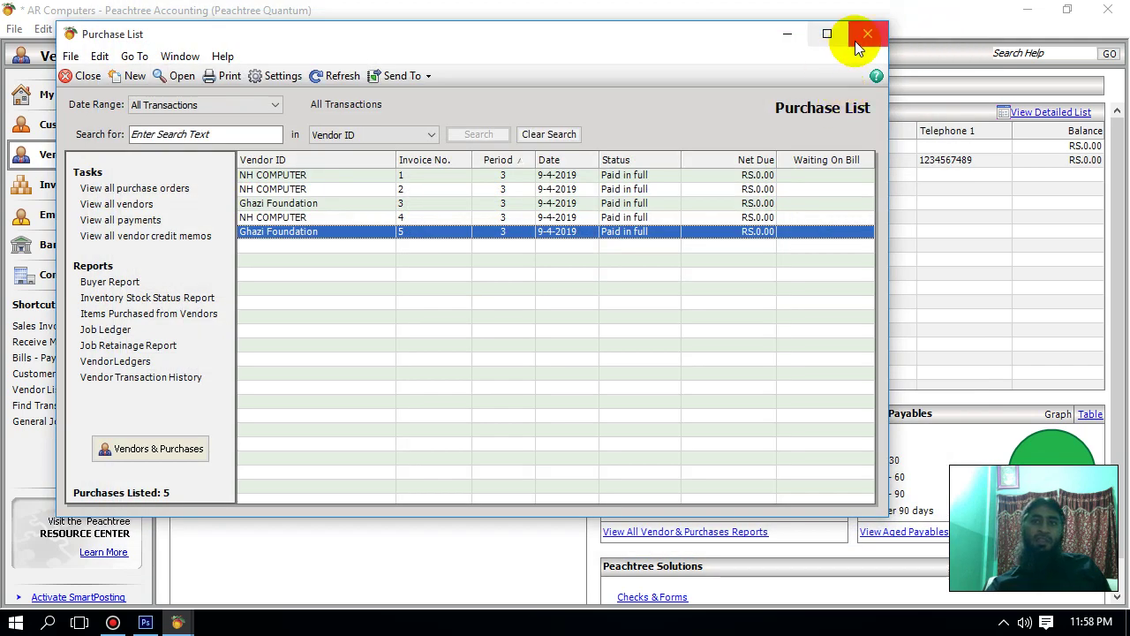
left_click(856, 42)
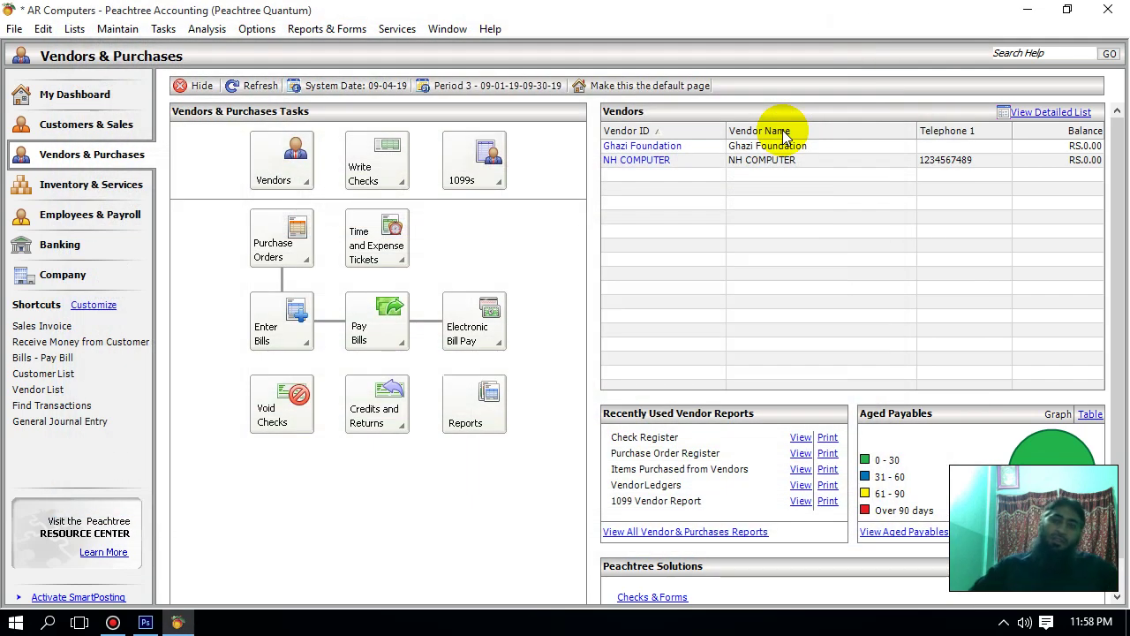